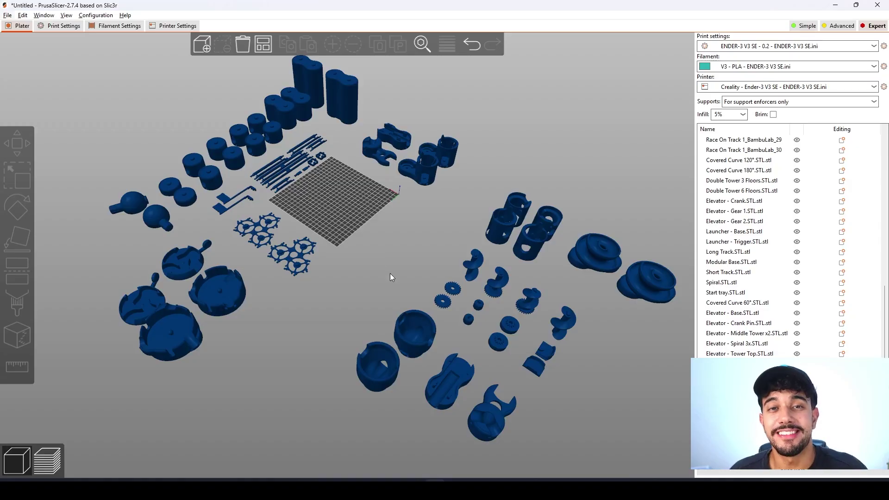
drag(404, 255, 218, 236)
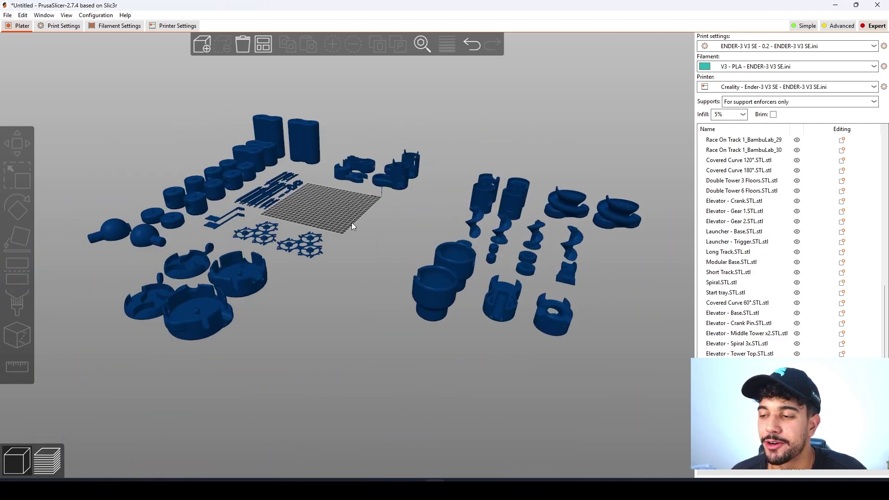
drag(352, 223, 344, 226)
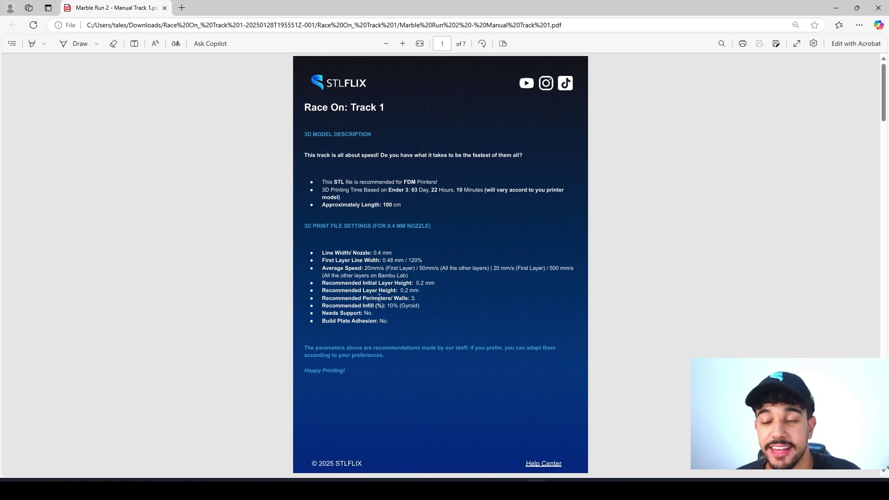
Read through the Marble Run 2 Track 1 manual PDF in full screen: print settings, assembly drawings and parts tables.
scroll(379, 297, down, 9)
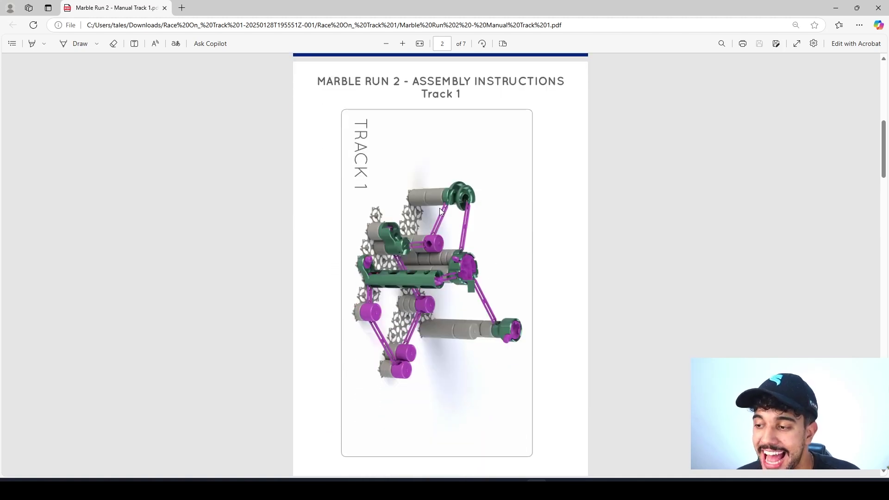
scroll(423, 210, down, 3)
click(797, 44)
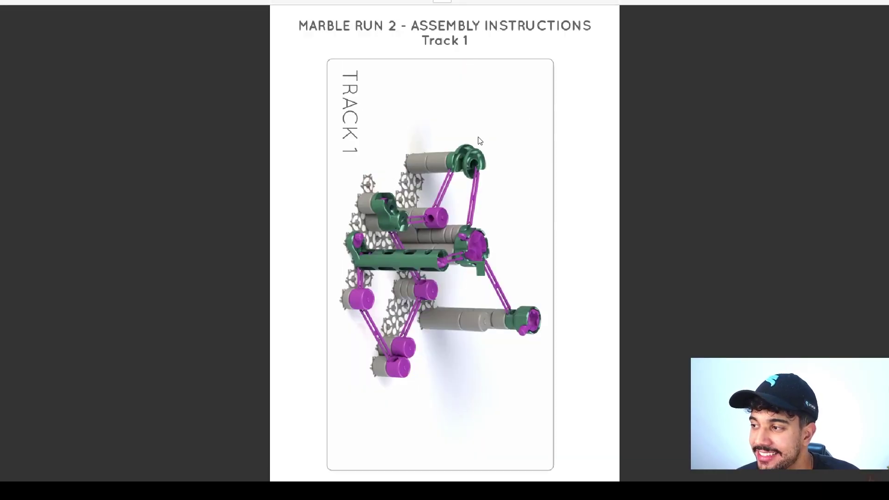
scroll(433, 183, down, 1)
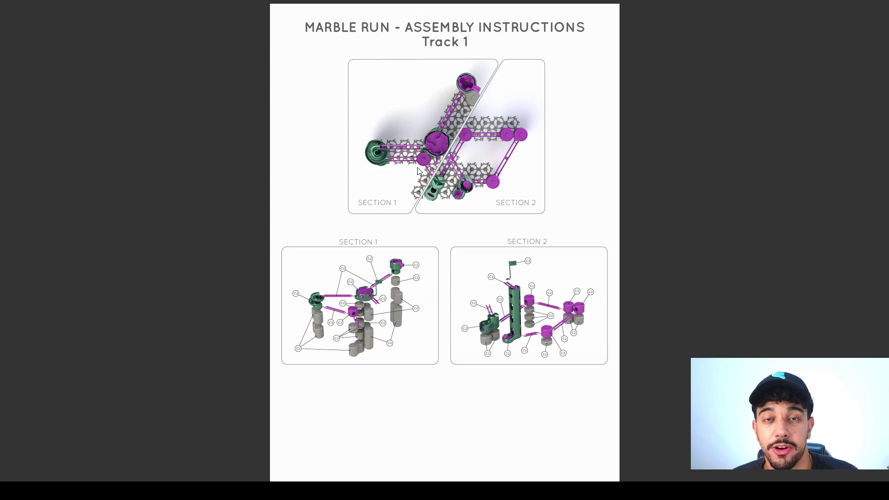
scroll(417, 168, up, 1)
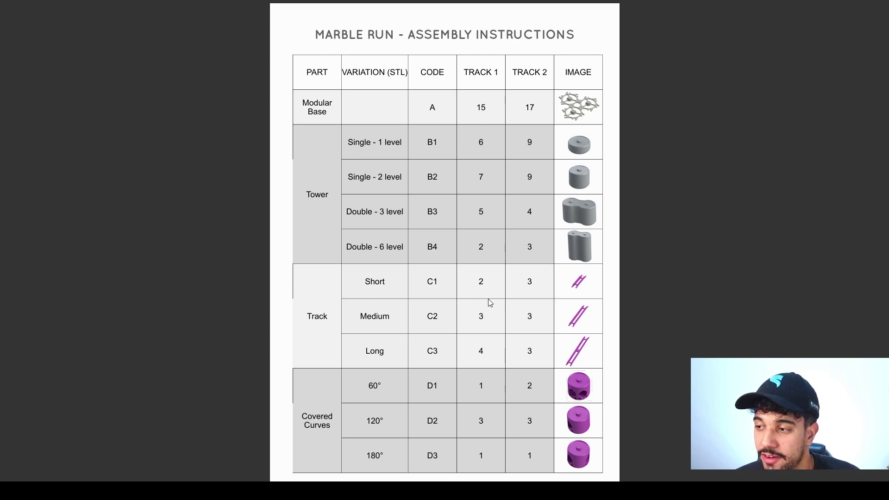
scroll(460, 336, down, 1)
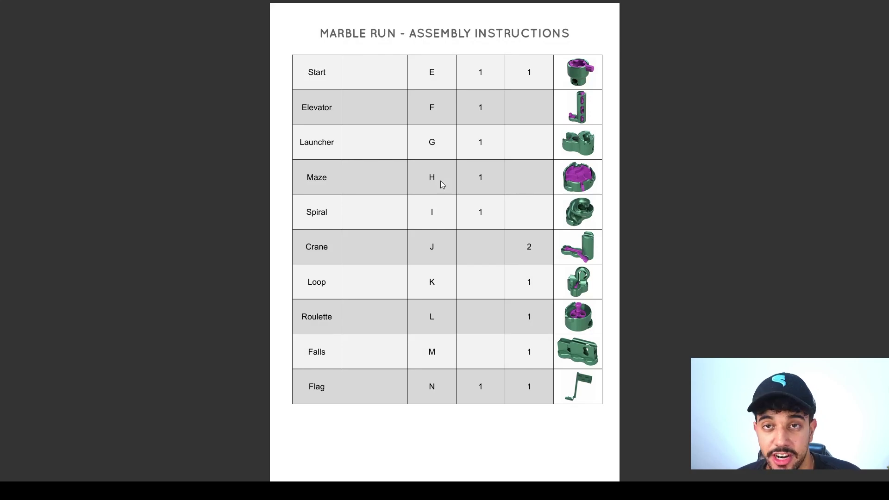
scroll(441, 184, down, 1)
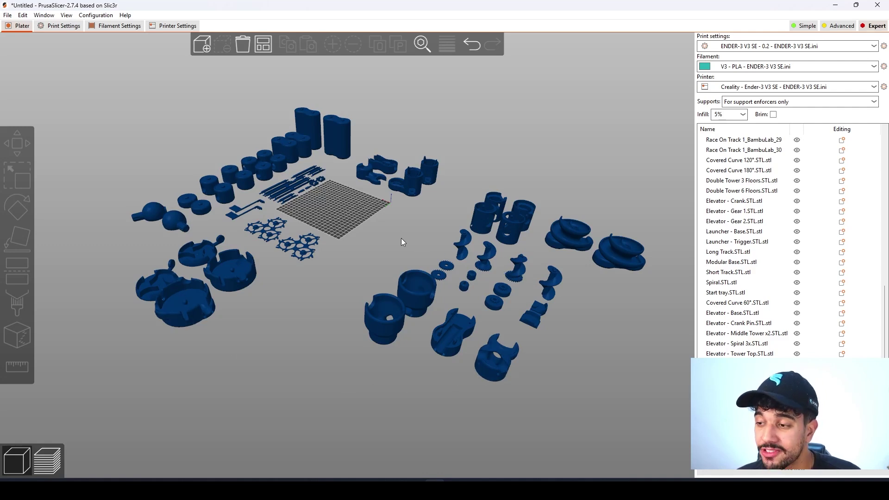
Switch to PrusaSlicer and examine the elevator spirals from beneath the parts layout, selecting one of the spirals with a gear.
drag(401, 238, 401, 257)
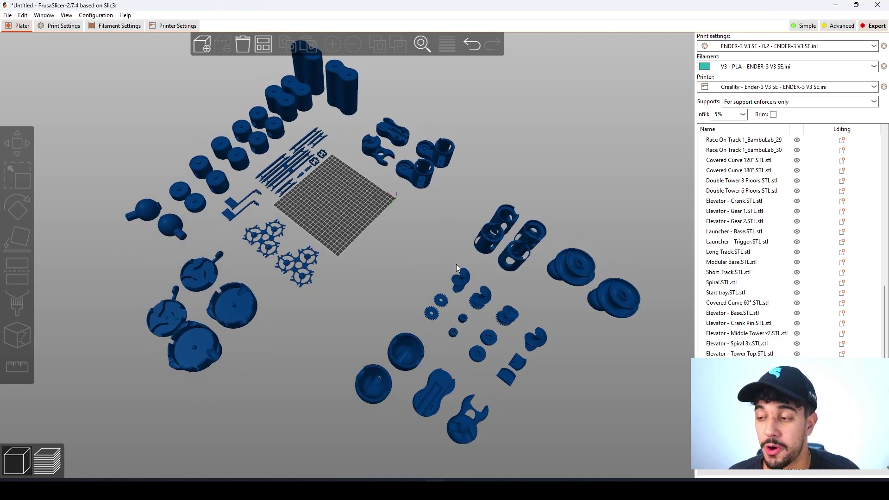
drag(605, 369, 565, 342)
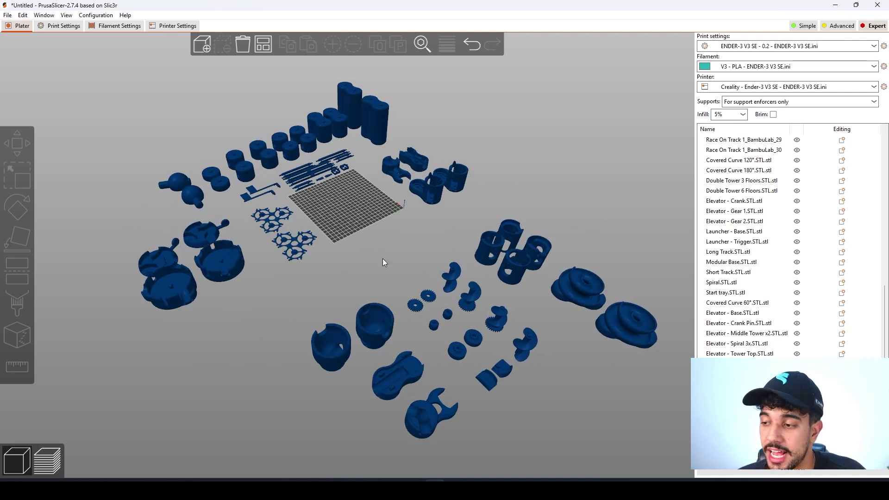
click(452, 286)
drag(561, 395, 410, 191)
right_drag(397, 211, 336, 310)
scroll(363, 244, up, 8)
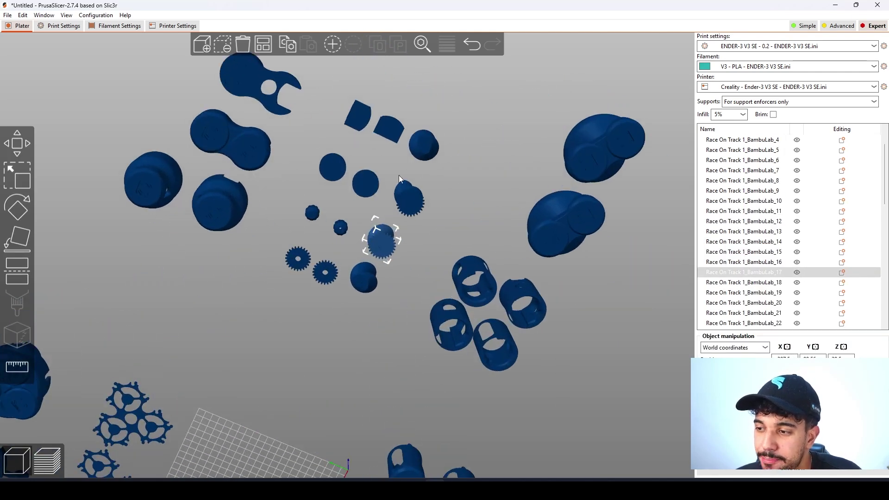
Select the Elevator - Spiral 3x part and inspect its contact surface up close from below.
click(427, 140)
right_drag(431, 197, 417, 216)
scroll(416, 216, up, 10)
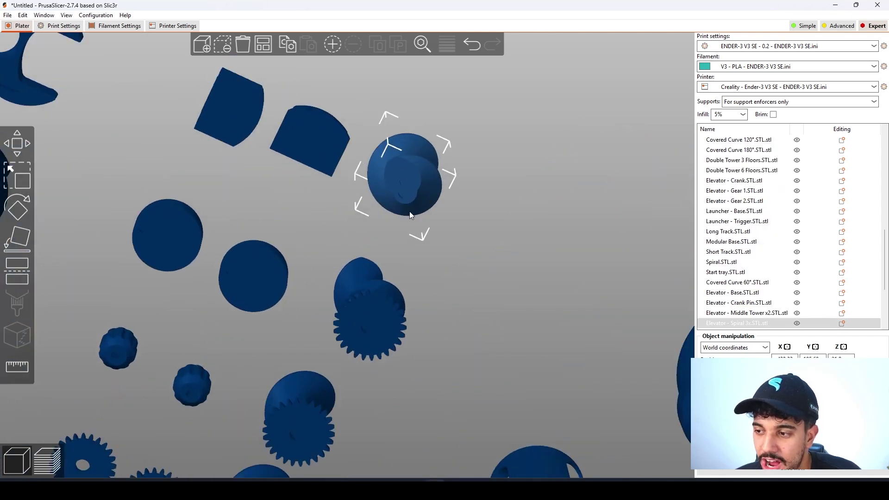
scroll(557, 222, up, 5)
right_drag(570, 215, 435, 246)
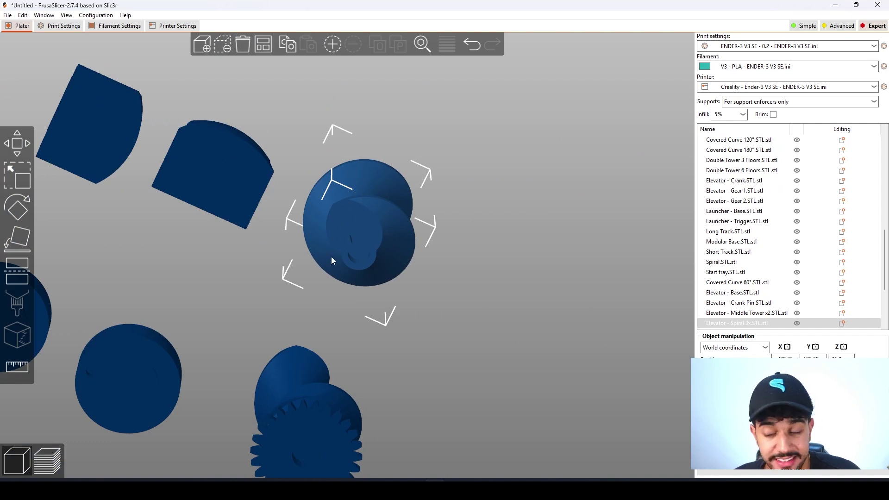
scroll(364, 269, down, 10)
right_drag(427, 301, 520, 240)
scroll(465, 251, down, 4)
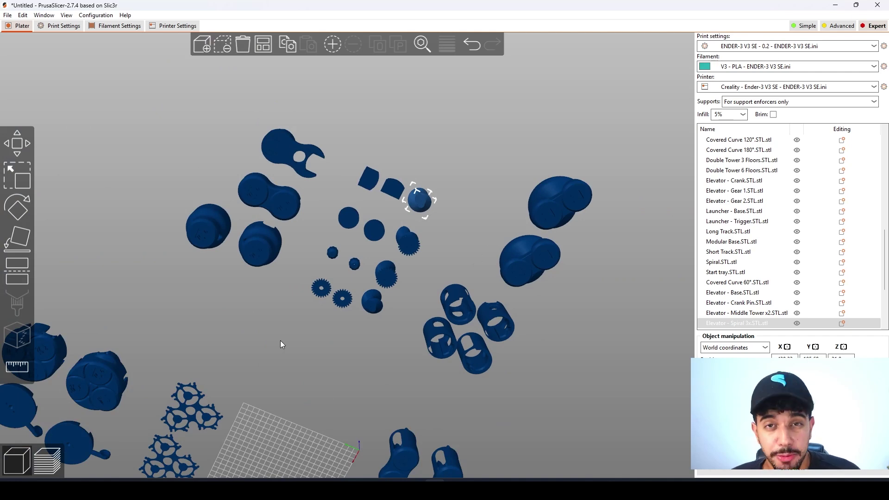
Look over the whole parts layout from above and select the double and single towers one after another.
drag(318, 341, 330, 438)
right_drag(239, 142, 266, 263)
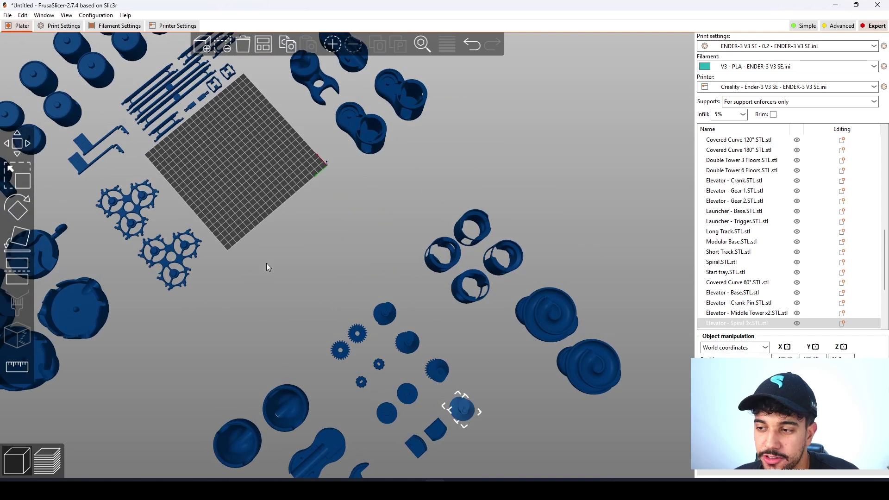
drag(266, 263, 264, 230)
right_drag(272, 237, 317, 274)
scroll(319, 274, down, 4)
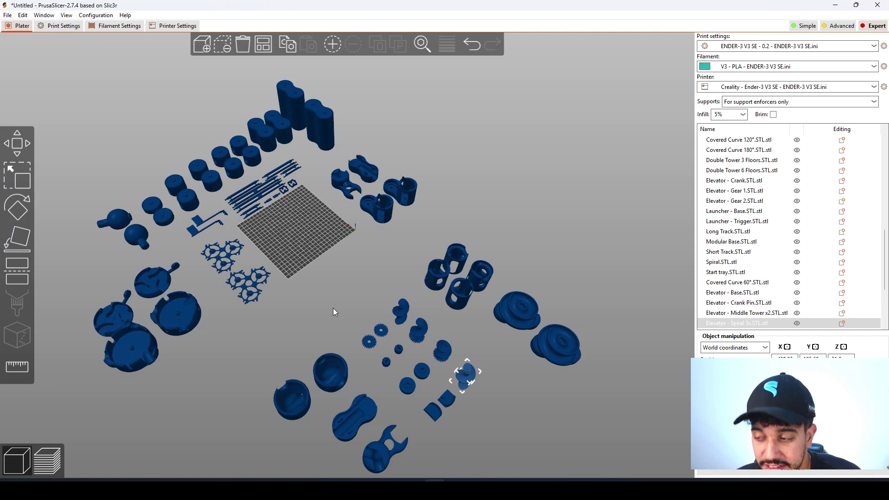
click(320, 131)
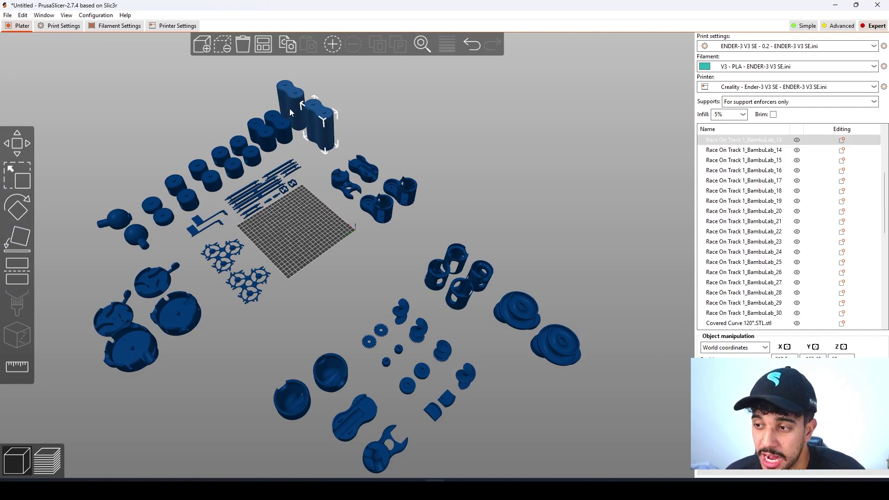
click(290, 109)
click(277, 123)
click(254, 140)
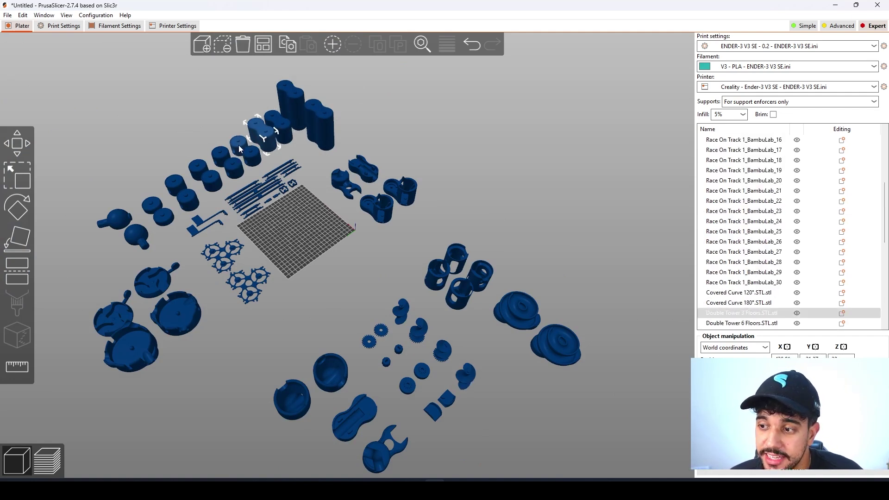
click(238, 146)
click(251, 156)
click(235, 172)
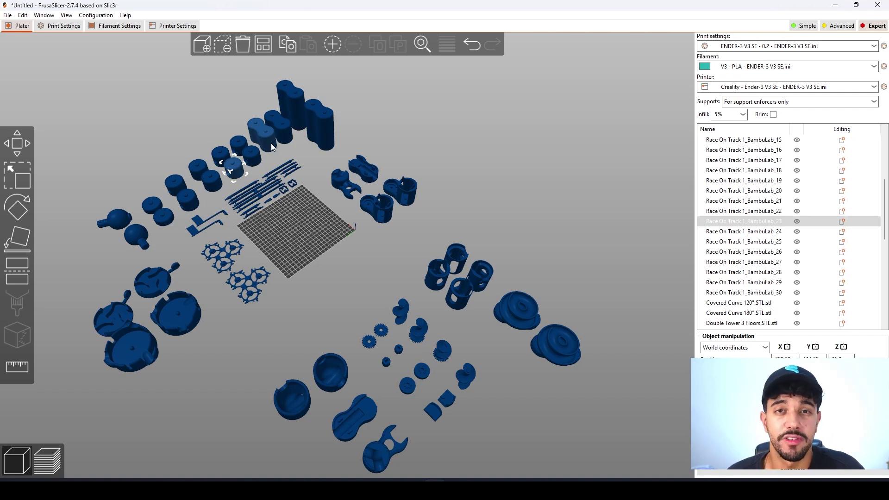
Inspect the four cylindrical elevator tower sections and their openings from several sides.
drag(305, 235, 309, 232)
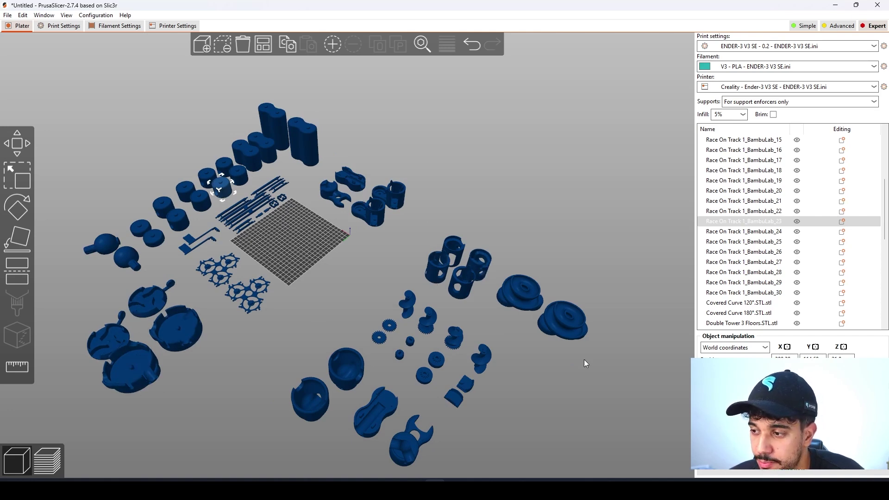
right_drag(470, 332, 400, 317)
scroll(403, 324, up, 9)
drag(410, 345, 419, 311)
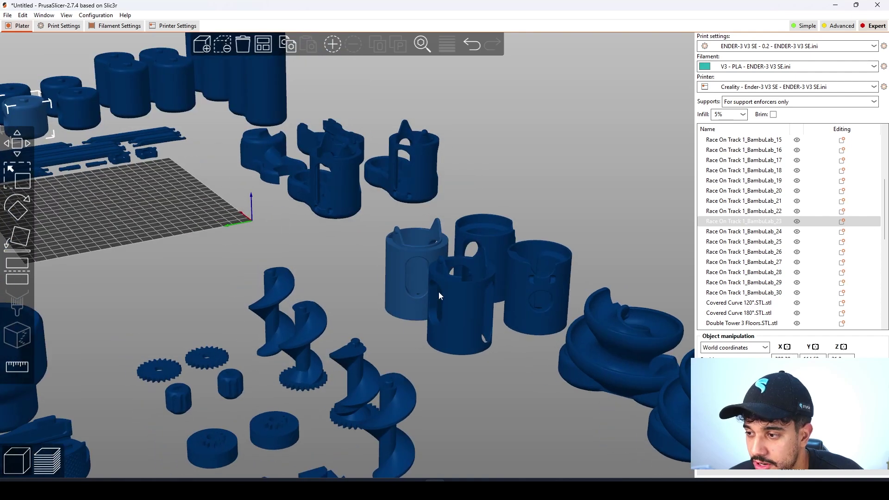
drag(488, 351, 424, 338)
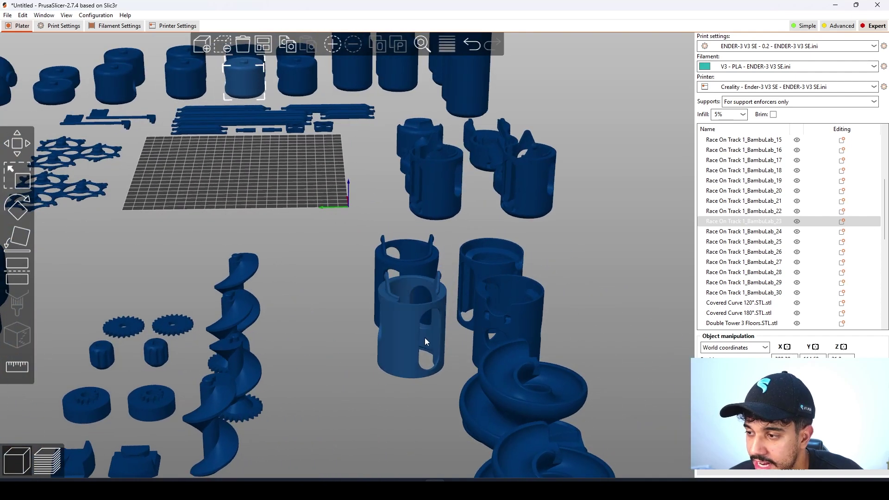
right_drag(575, 310, 493, 286)
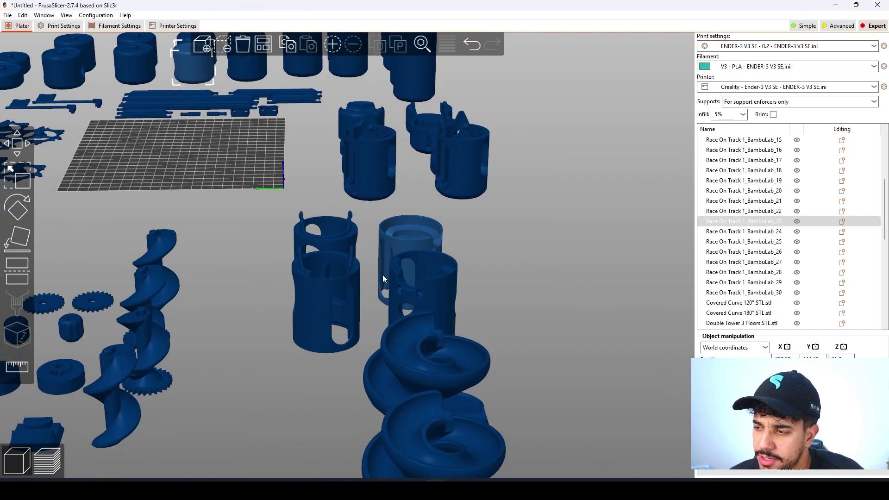
drag(313, 241, 535, 289)
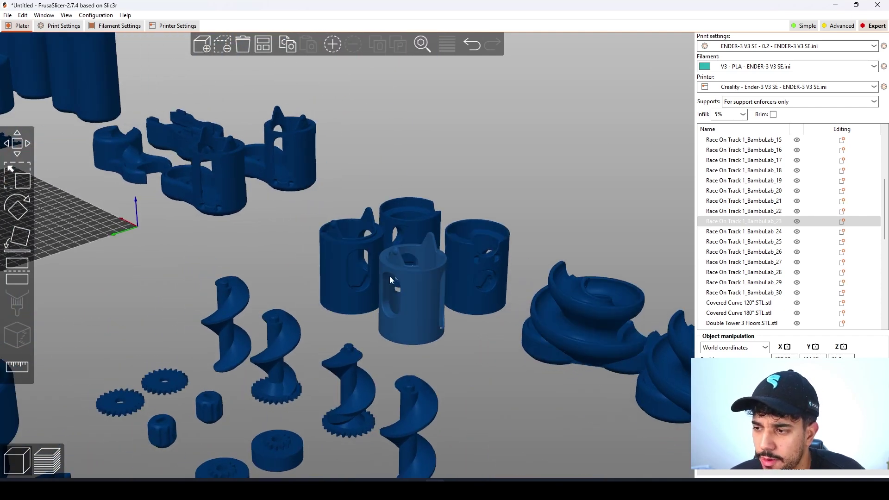
Examine the side openings of the two elevator bases up close, comparing them with the tower sections.
scroll(270, 231, up, 4)
scroll(311, 259, up, 3)
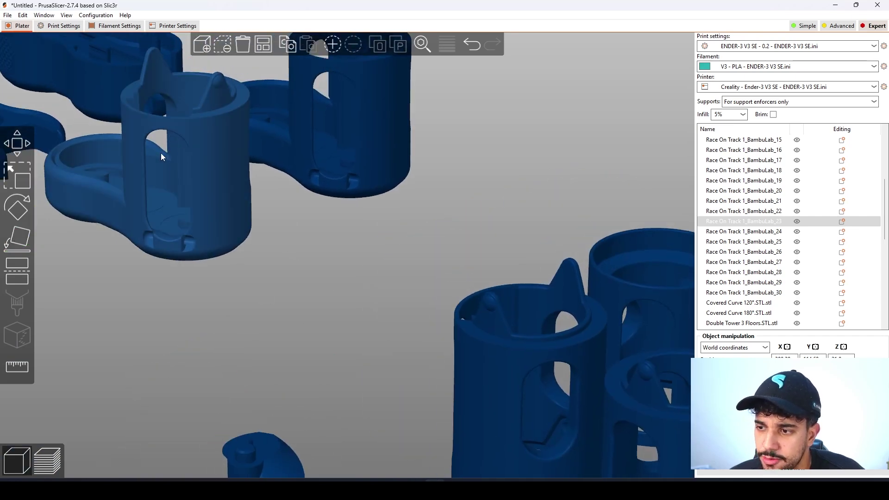
scroll(271, 291, down, 6)
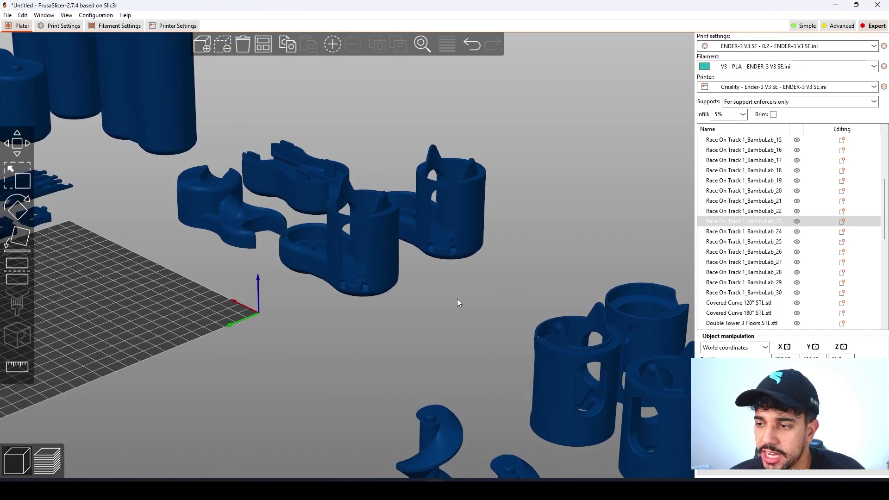
scroll(399, 248, up, 5)
scroll(324, 194, down, 6)
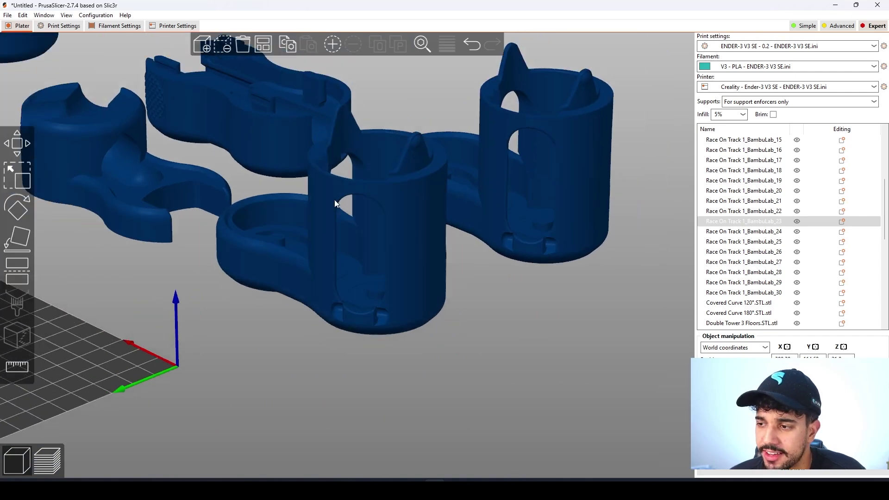
scroll(381, 372, down, 6)
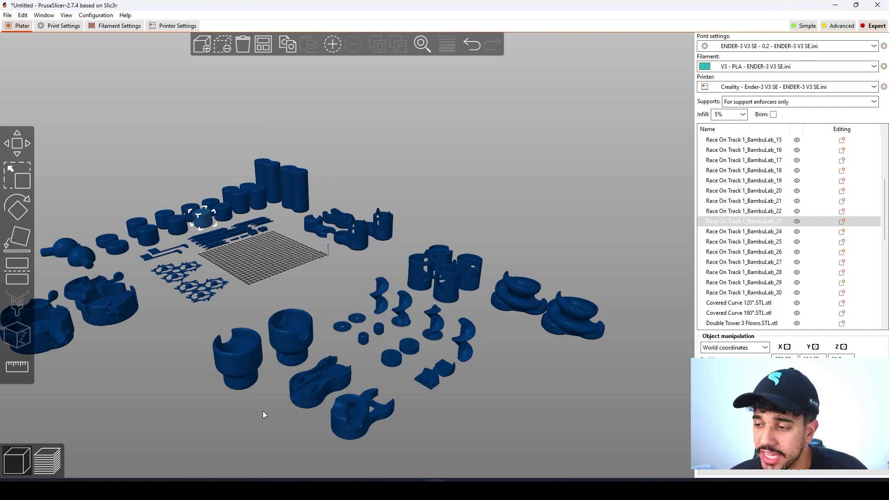
Move the four elevator spirals, with and without gears, onto the rear part of the print bed.
drag(248, 421, 235, 236)
drag(412, 309, 241, 233)
drag(465, 326, 290, 229)
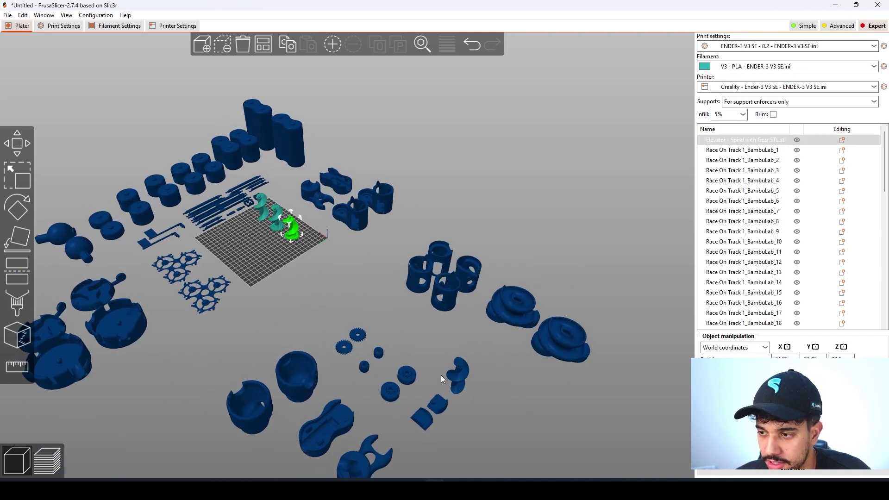
drag(457, 370, 241, 216)
Move the two flat elevator gears side by side onto the free front corner of the print bed.
right_drag(264, 323, 292, 347)
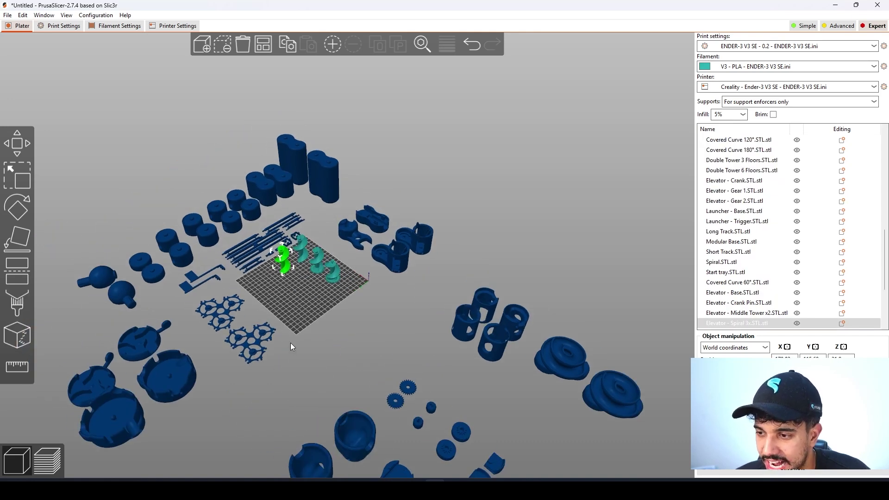
drag(401, 401, 309, 314)
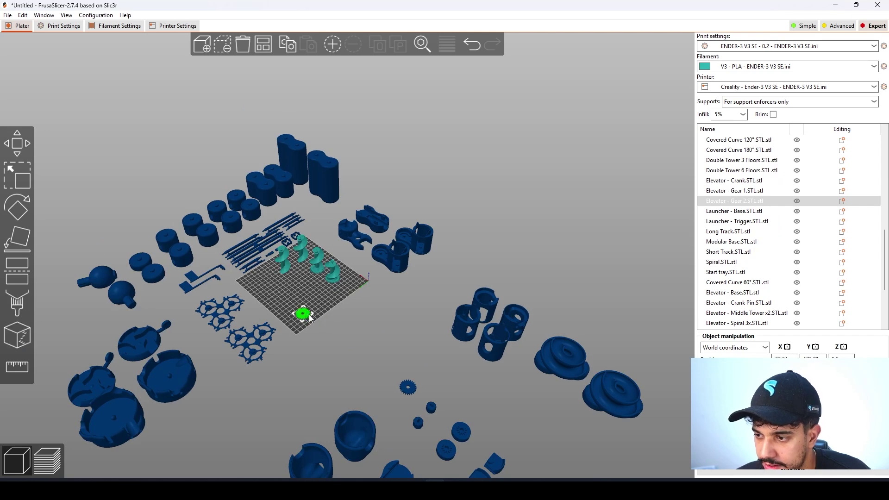
drag(407, 387, 318, 303)
Place one track piece and one small square connector-like part on the print bed, and clear the selection.
scroll(260, 299, up, 3)
right_drag(321, 373, 352, 389)
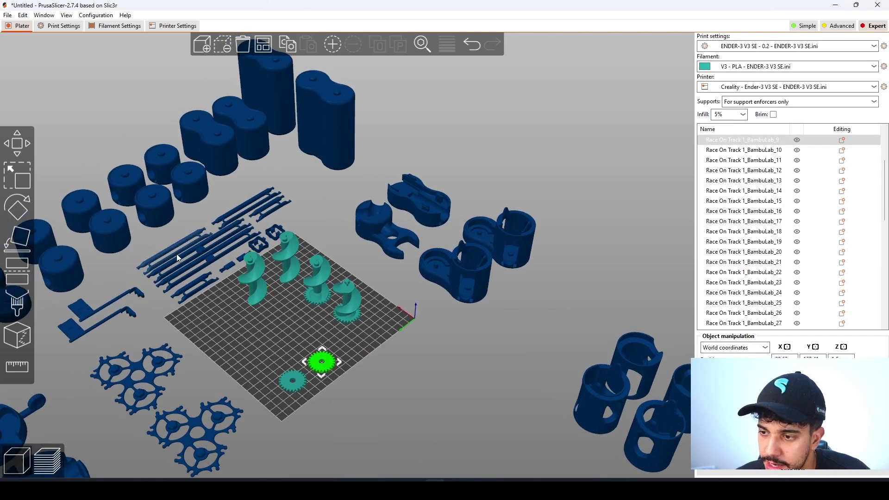
drag(174, 255, 279, 354)
key(Escape)
drag(263, 245, 243, 312)
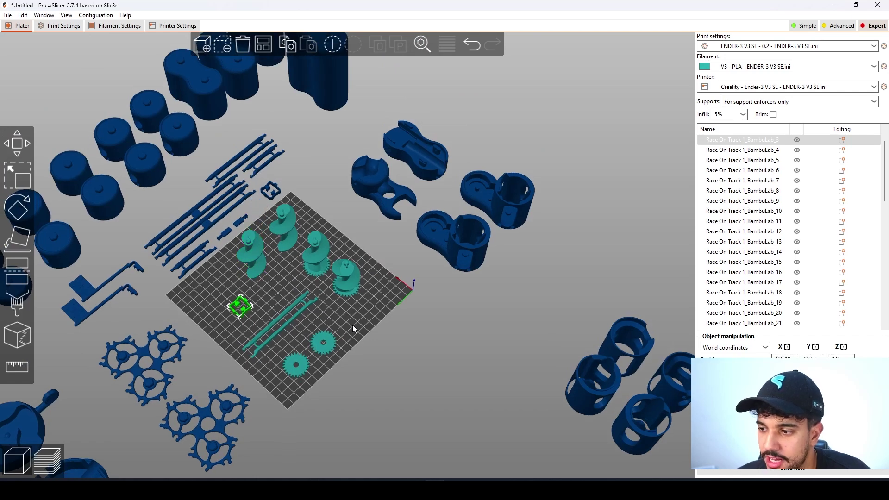
click(352, 324)
scroll(345, 319, down, 6)
right_drag(337, 313, 363, 320)
scroll(425, 334, up, 2)
scroll(428, 335, down, 2)
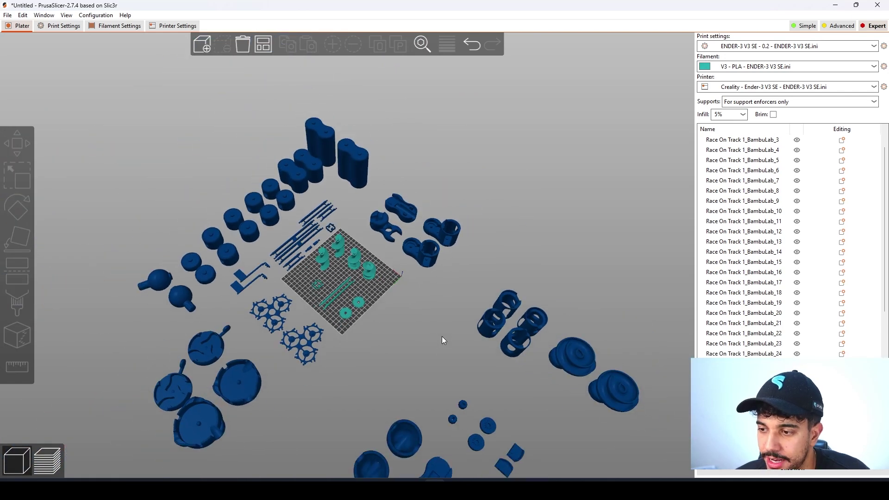
drag(442, 336, 437, 330)
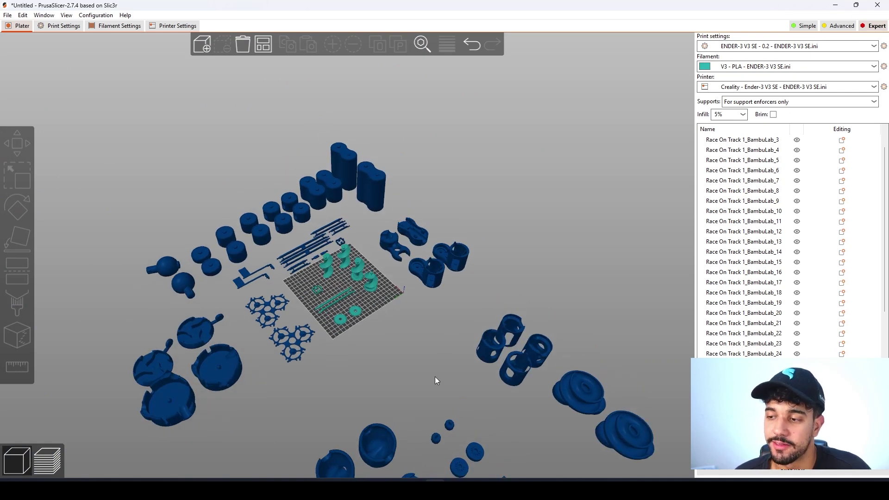
Set the infill density to 10% in the print settings, and review the perimeter, skirt and brim options.
right_drag(443, 383, 427, 353)
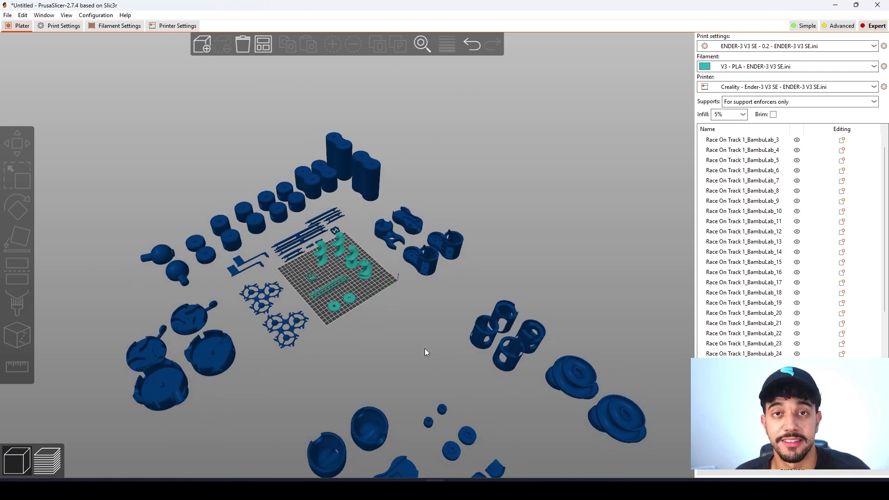
key(ctrl+2)
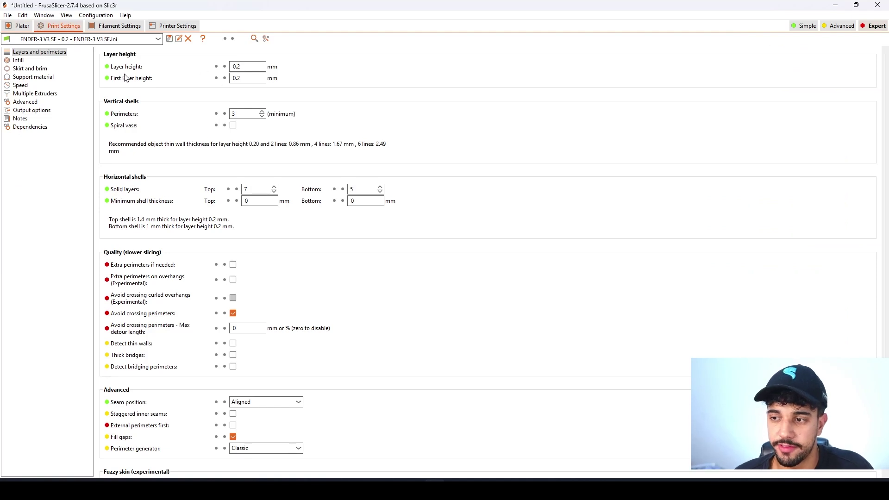
mouse_move(246, 67)
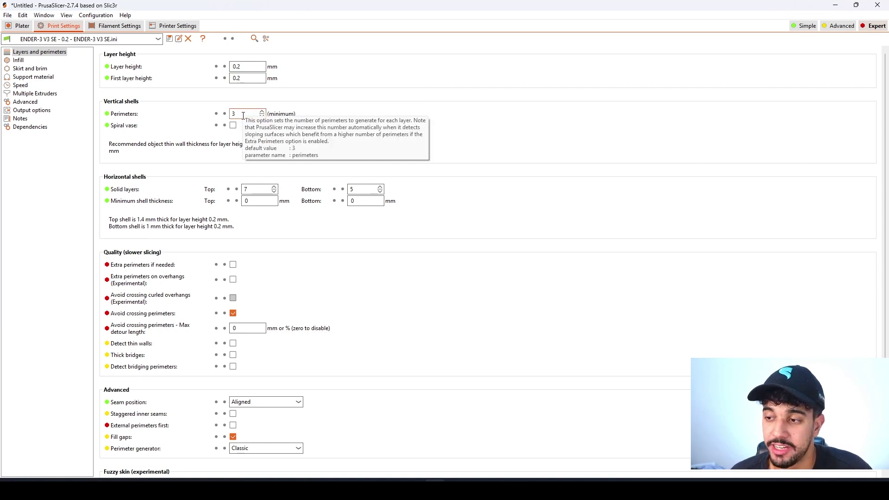
click(18, 60)
click(235, 64)
key(BackSpace)
text(10)
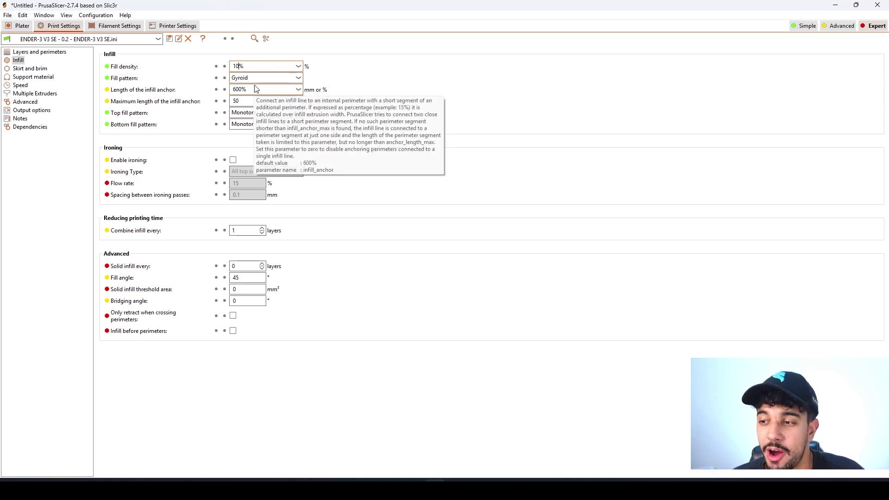
click(30, 68)
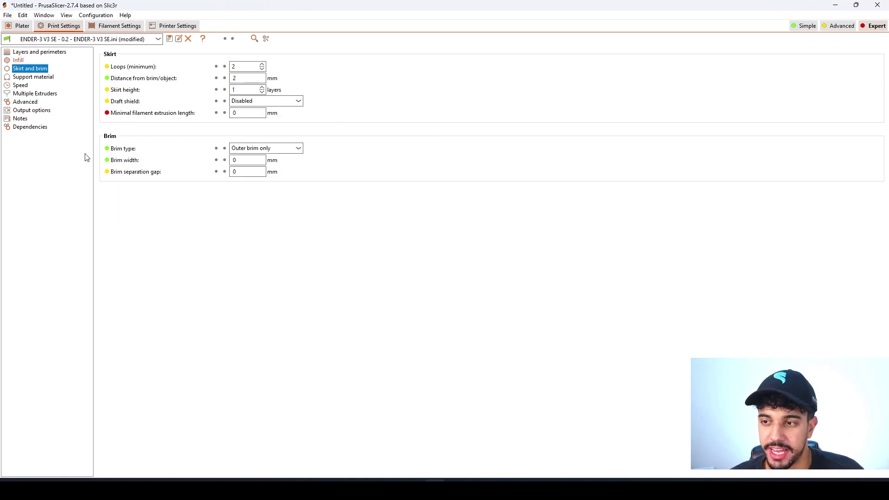
Examine the undersides of the elevator spirals from beneath the print bed, comparing the contact areas of those with and without gears.
click(19, 26)
scroll(372, 343, up, 5)
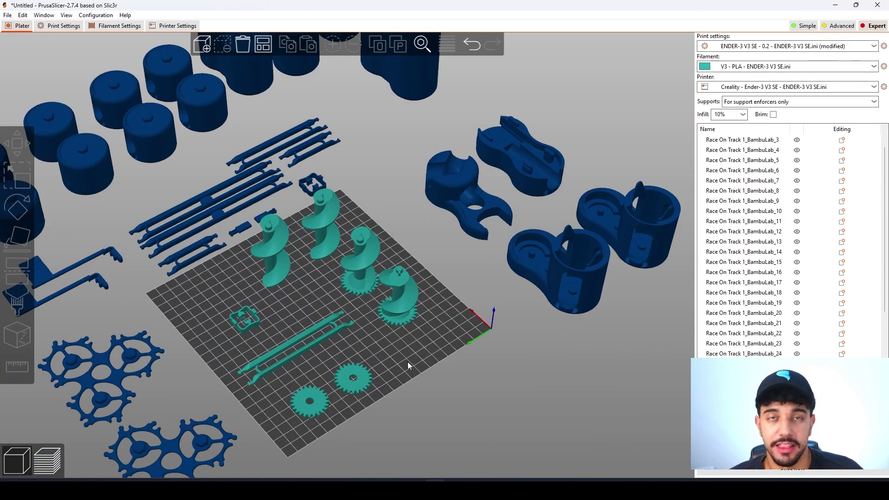
scroll(411, 365, up, 4)
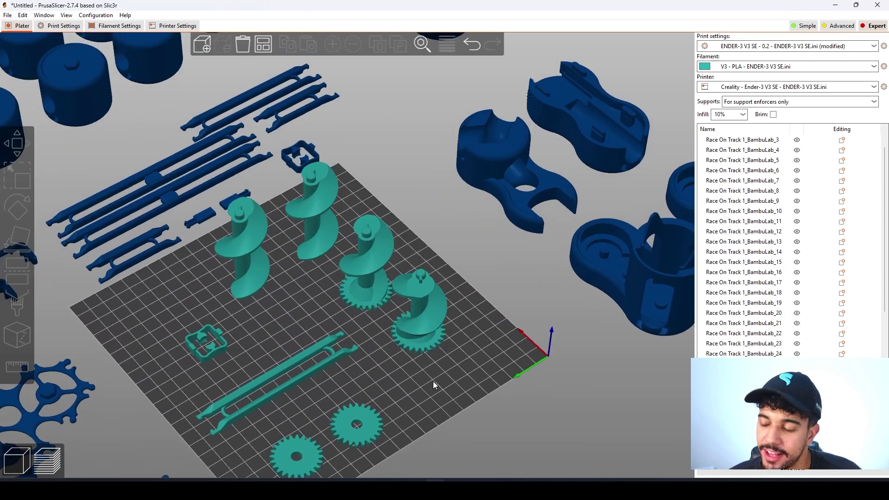
drag(463, 438, 401, 365)
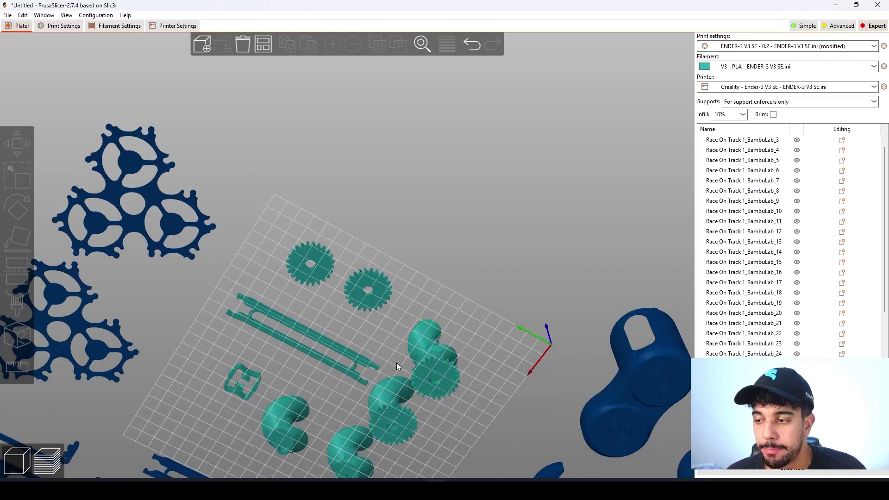
right_drag(379, 319, 444, 137)
right_drag(466, 407, 424, 257)
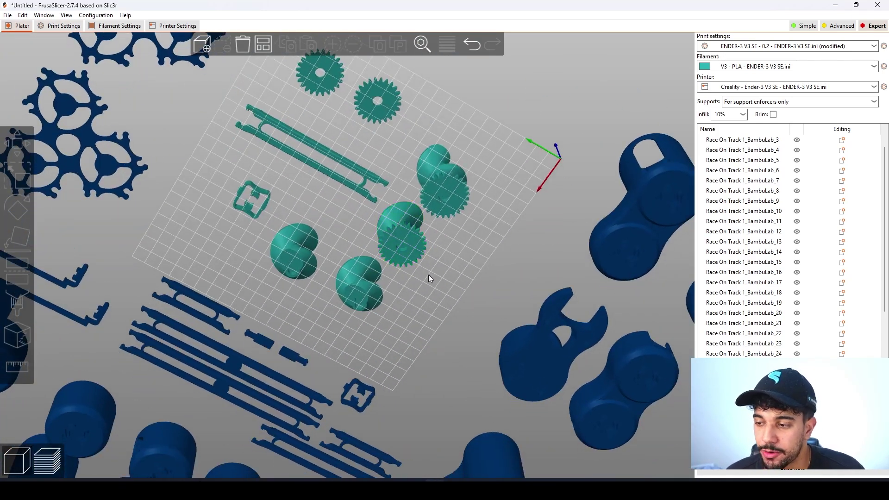
scroll(408, 348, up, 8)
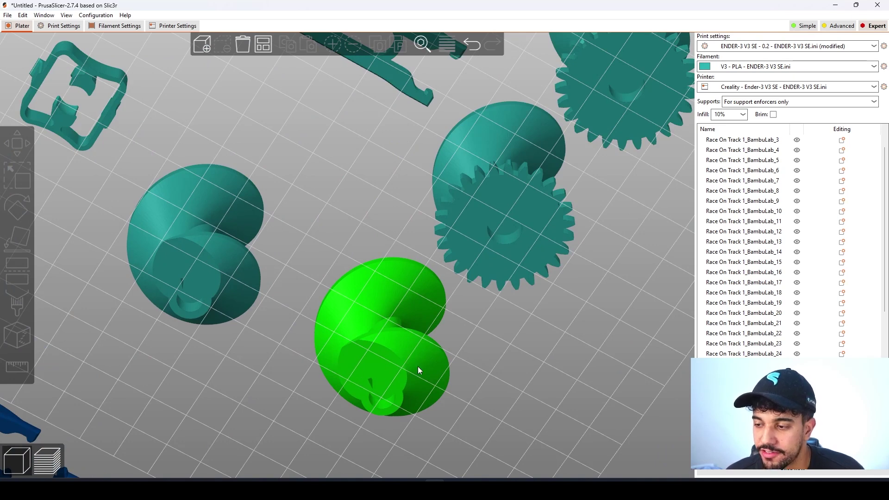
scroll(494, 366, down, 10)
scroll(464, 411, down, 5)
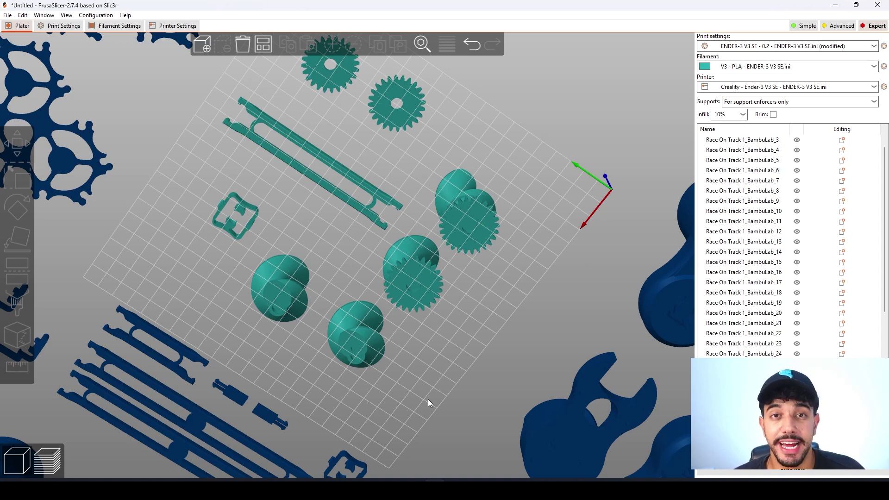
scroll(427, 399, up, 8)
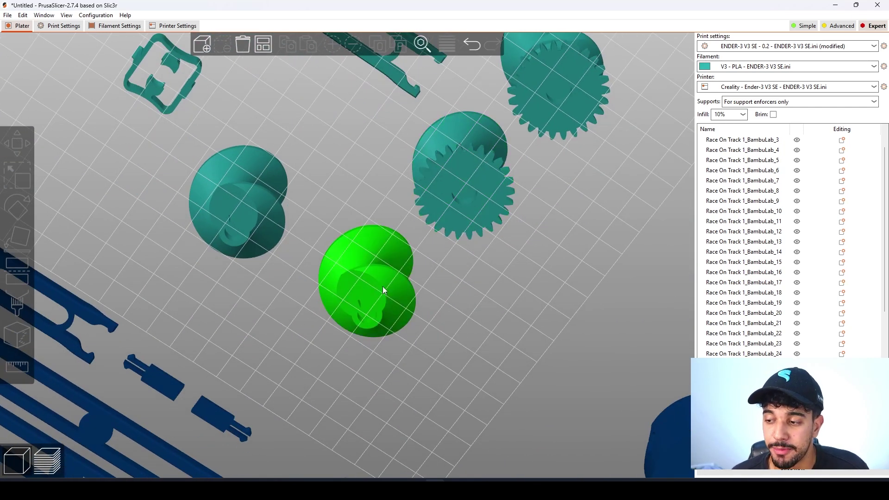
scroll(383, 289, up, 5)
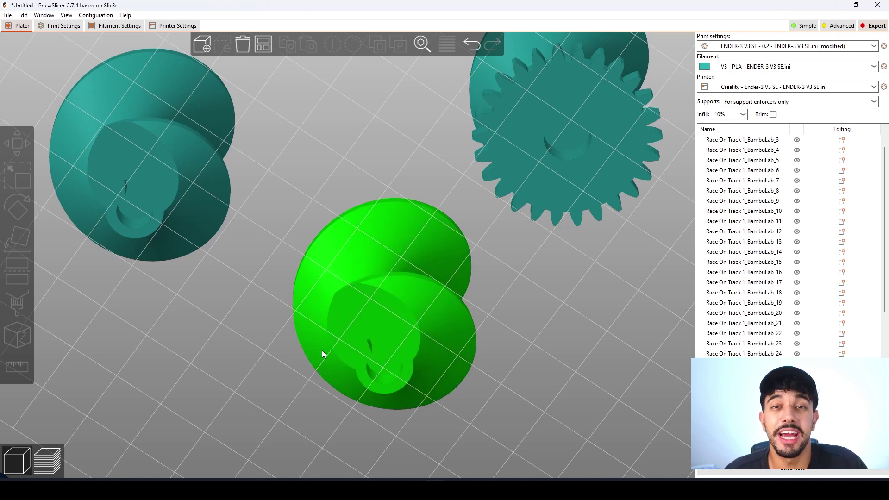
scroll(493, 277, down, 4)
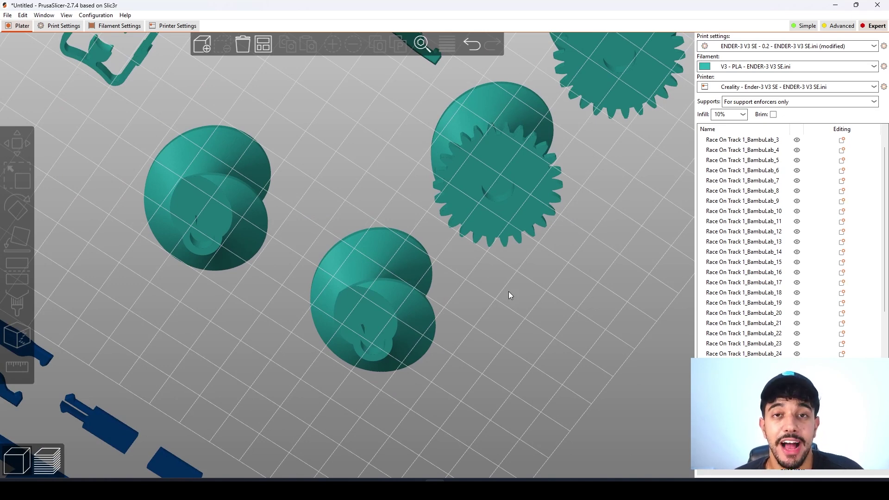
scroll(493, 298, down, 2)
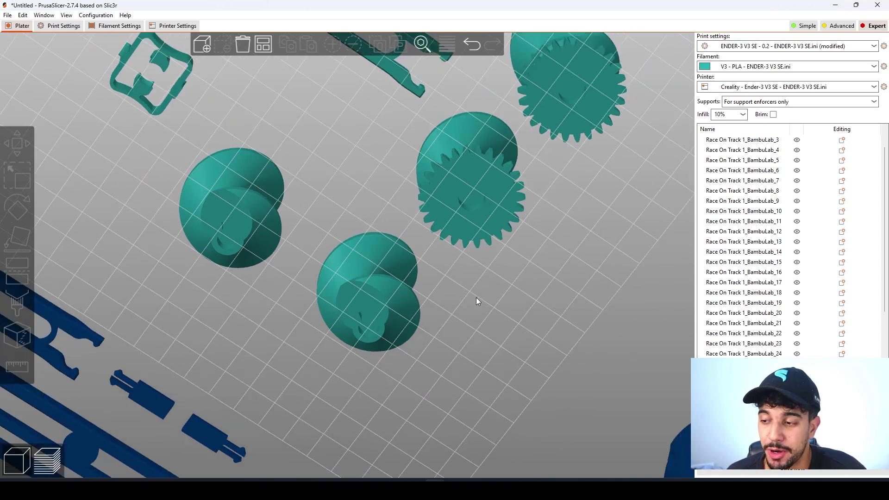
Pick out one plain spiral and the two geared spirals in turn to compare their bases, and clear the selection.
click(381, 313)
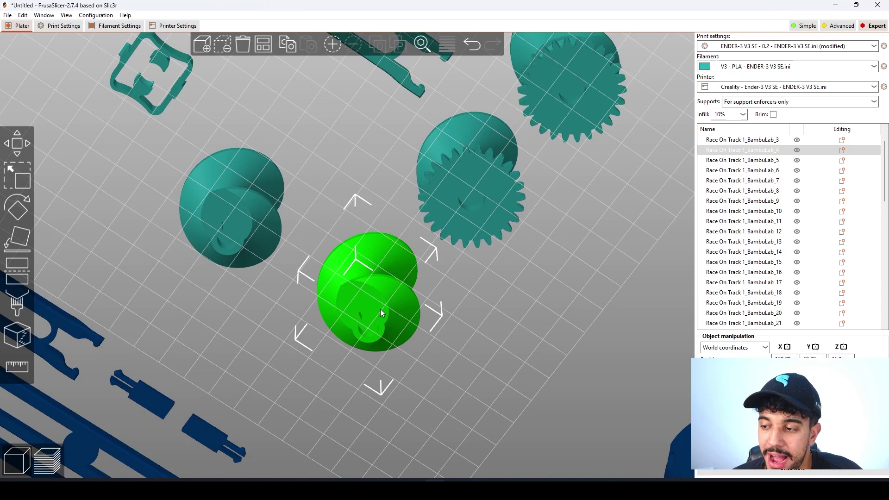
click(459, 179)
click(543, 126)
scroll(440, 275, down, 8)
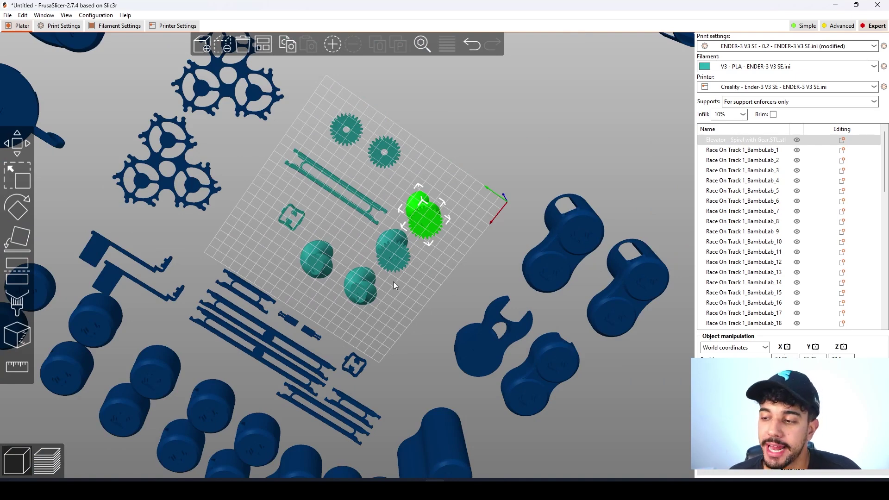
scroll(393, 281, up, 3)
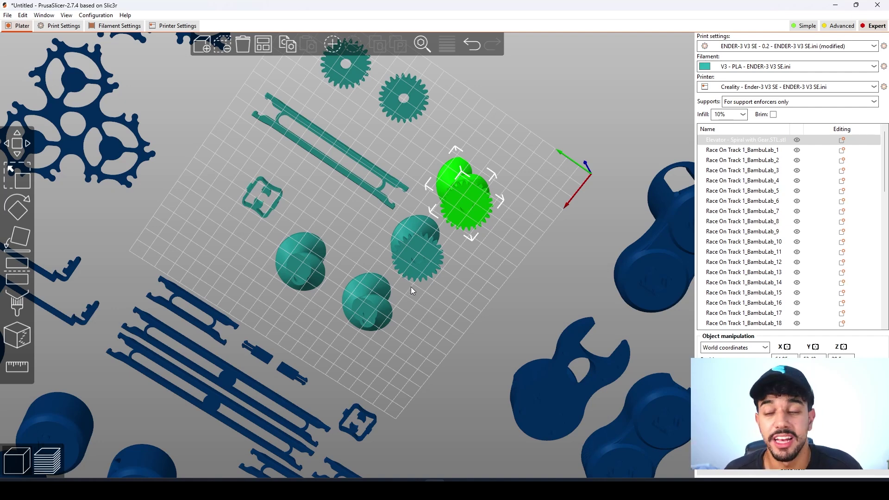
click(432, 284)
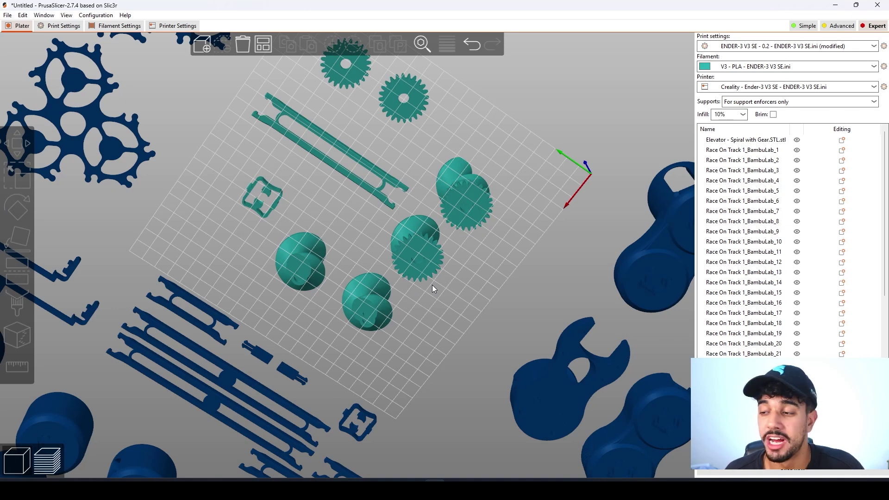
scroll(432, 285, up, 1)
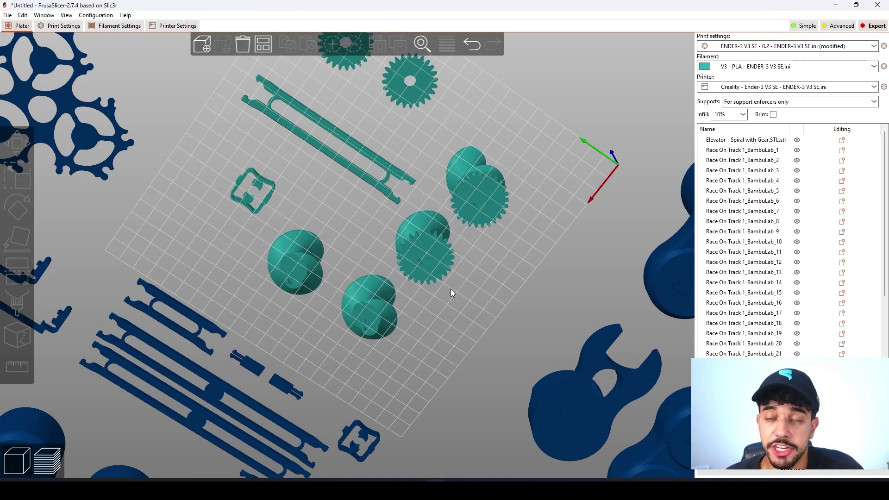
Inspect the spirals from above the bed, singling out the geared spiral nearest the origin, and clear the selection.
drag(451, 289, 493, 345)
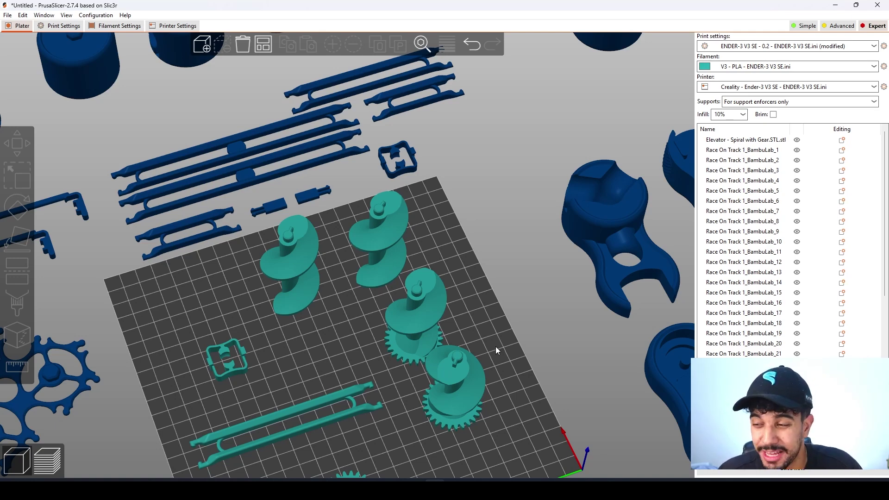
drag(495, 346, 504, 326)
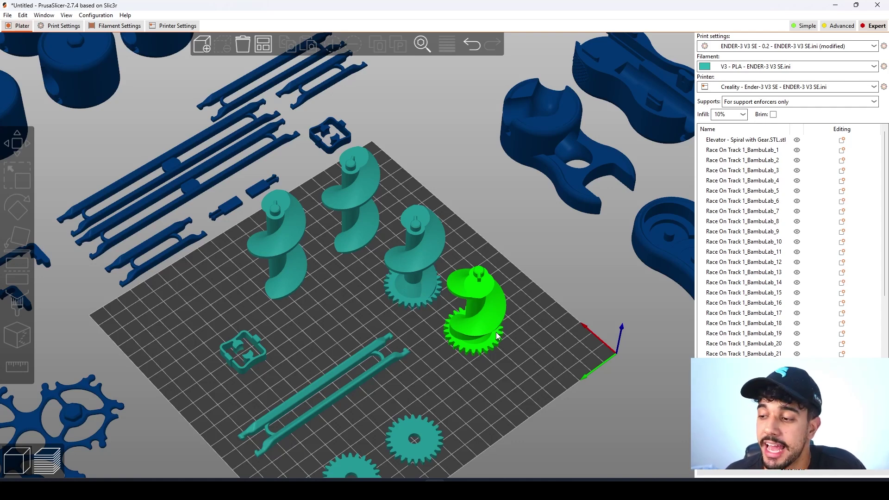
middle_drag(520, 371, 515, 354)
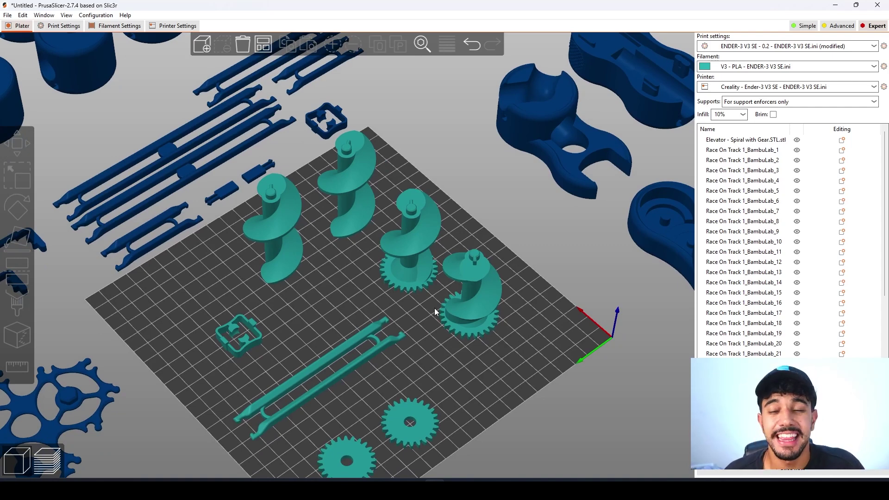
click(471, 314)
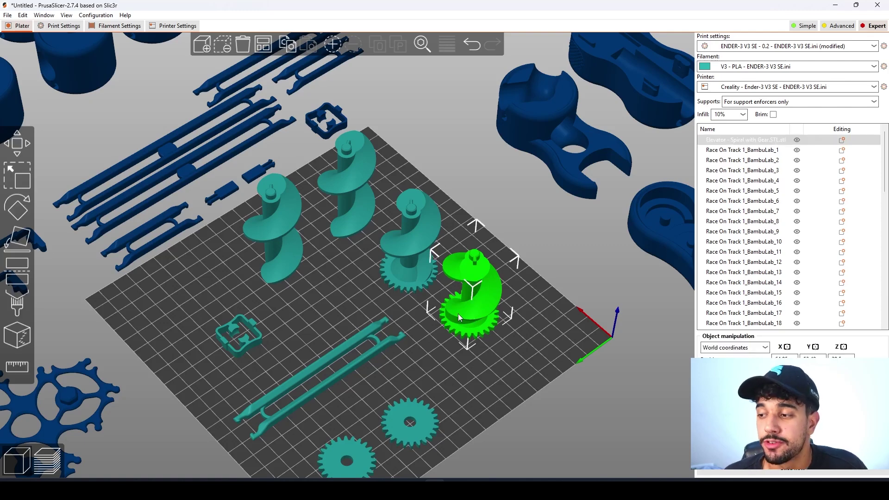
click(469, 363)
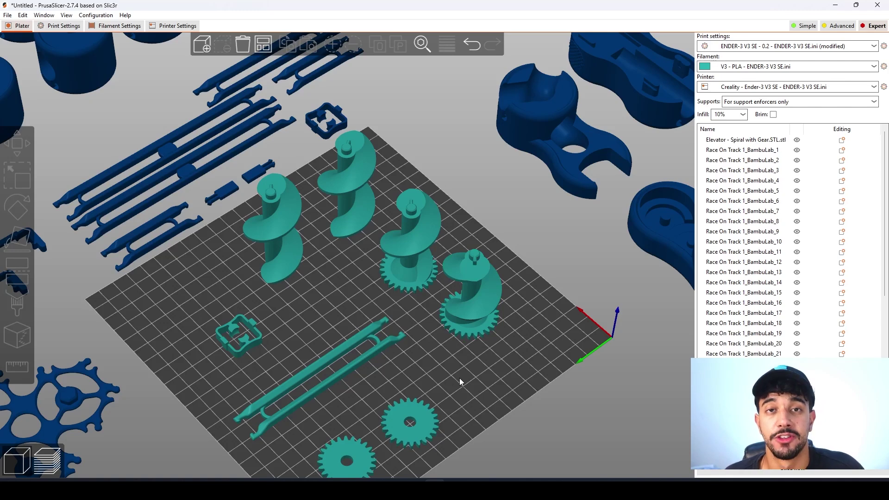
scroll(459, 380, down, 5)
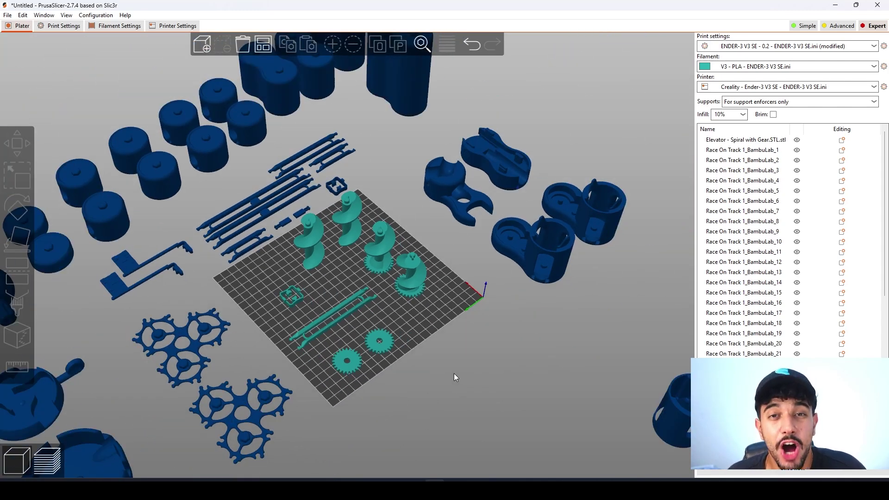
Go through the four elevator spirals one by one, and check the brim width in the print settings.
click(416, 276)
click(385, 250)
click(343, 209)
click(308, 234)
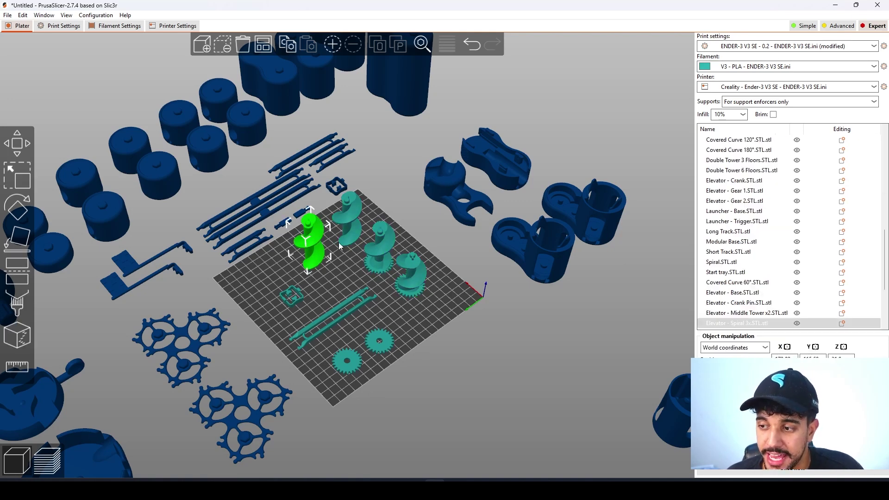
click(414, 321)
click(59, 29)
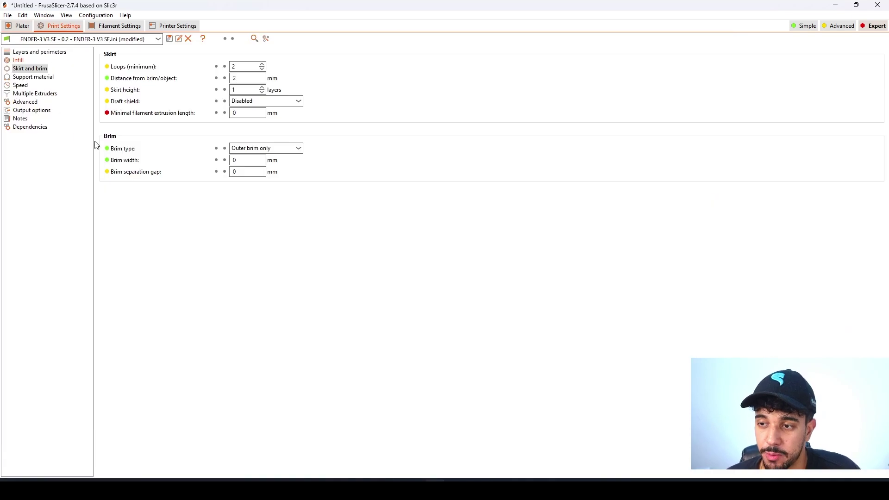
click(240, 160)
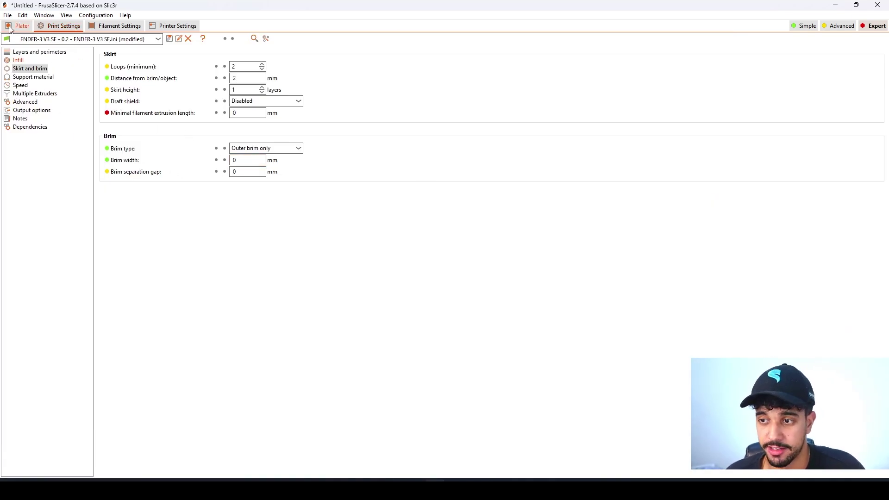
Return to the build plate and compare the Elevator - Gear 1 part lying off the bed with the parts on it.
click(17, 26)
scroll(409, 329, up, 3)
scroll(430, 345, down, 2)
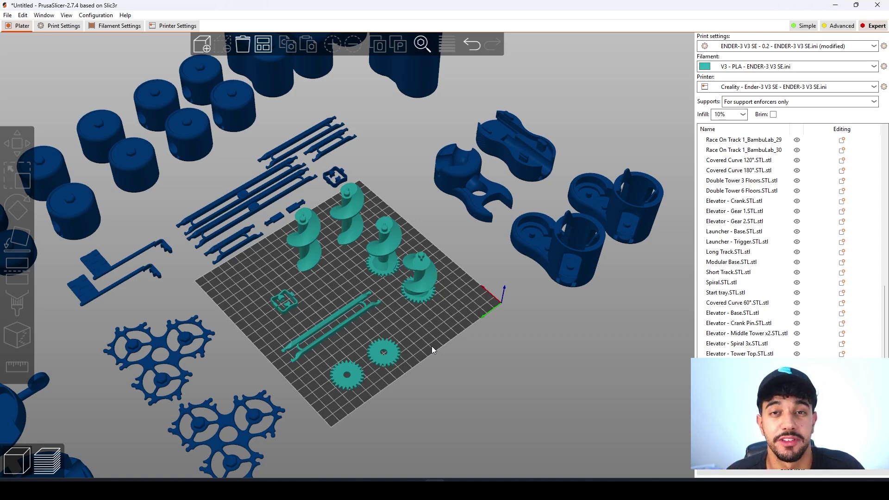
scroll(432, 346, down, 5)
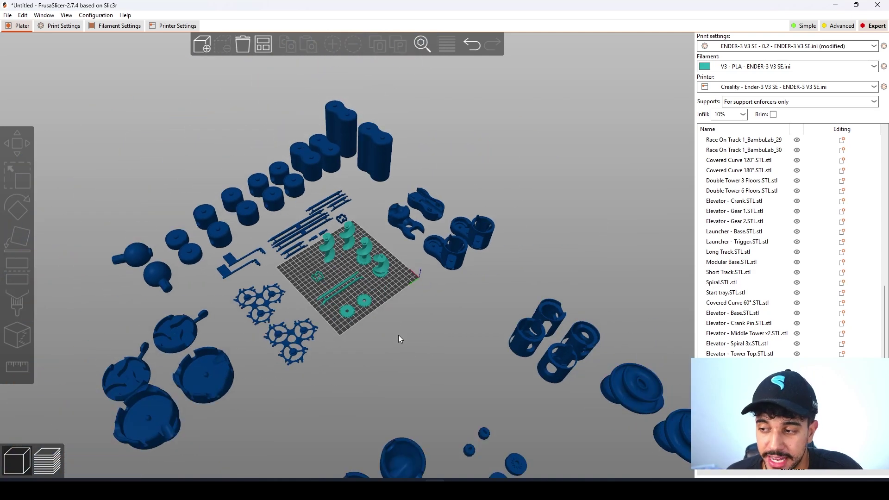
middle_drag(408, 325, 351, 283)
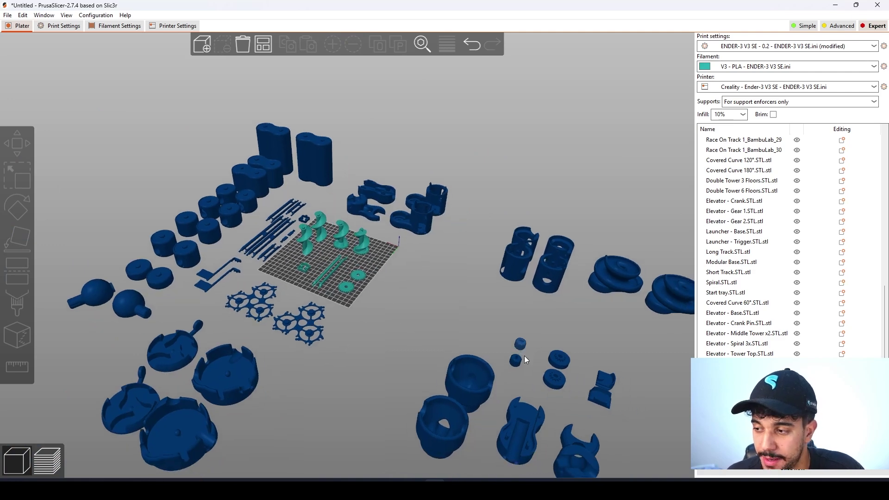
click(555, 378)
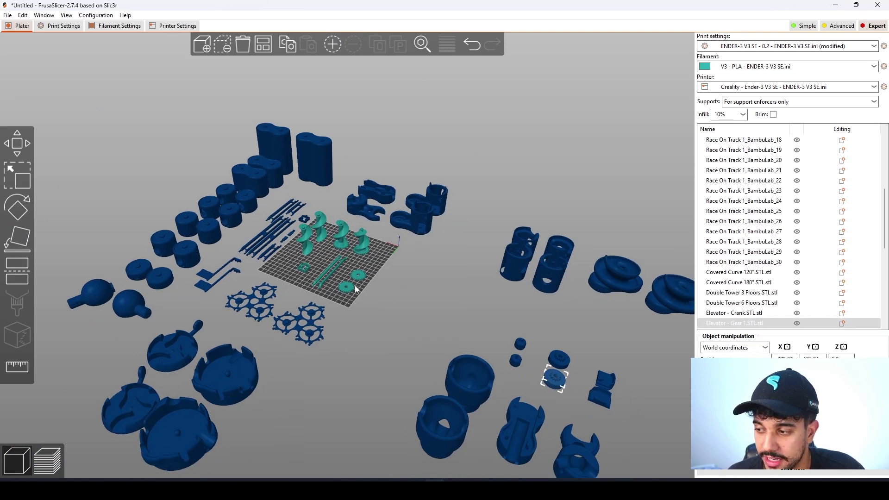
click(324, 293)
View the arranged gears, track piece and spirals up close from above and from underneath the bed.
scroll(326, 294, up, 6)
middle_drag(474, 293, 475, 293)
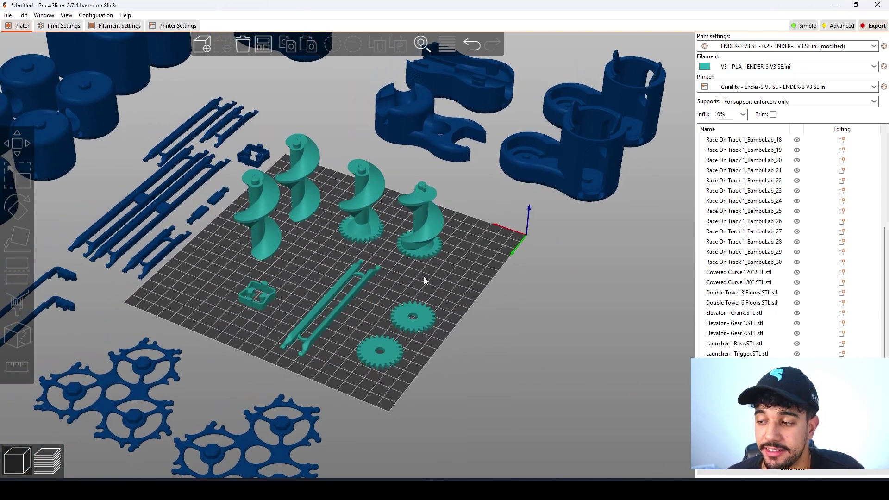
drag(459, 284, 456, 224)
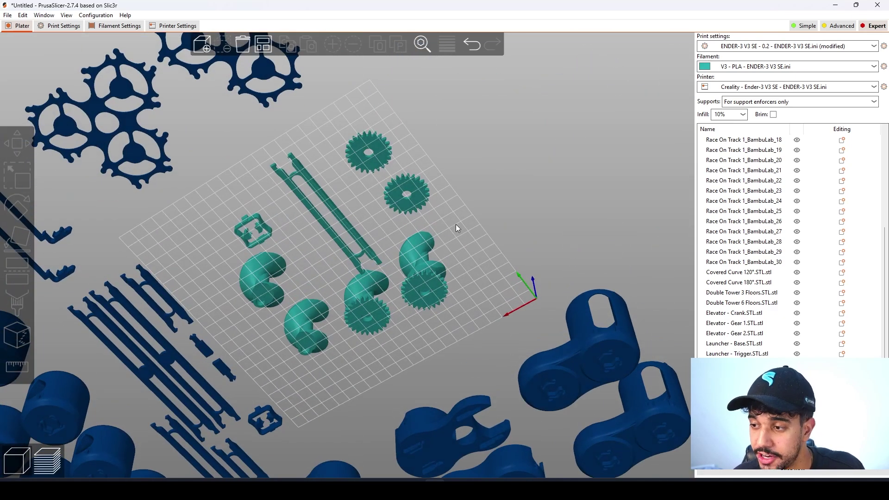
Select the plain elevator spiral nearest the small square frame part and examine its base from underneath and its shape from above the bed.
scroll(252, 304, up, 4)
scroll(247, 305, up, 3)
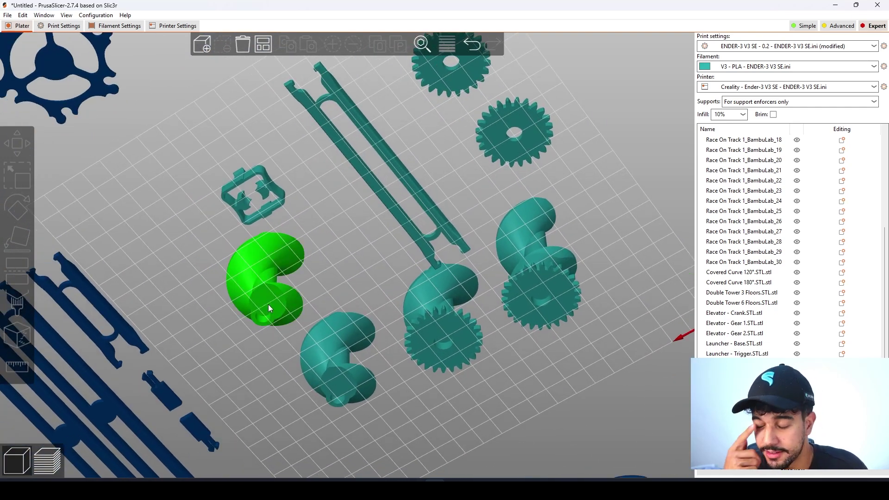
click(268, 304)
scroll(338, 287, up, 5)
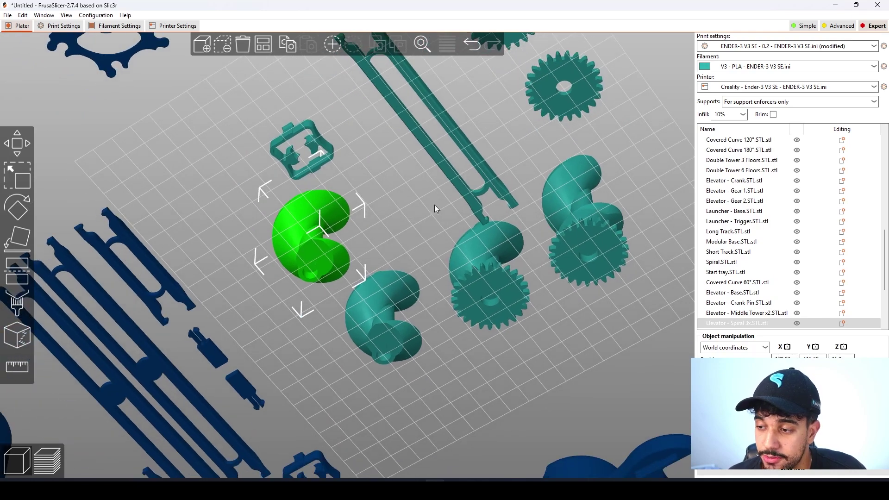
scroll(325, 259, up, 3)
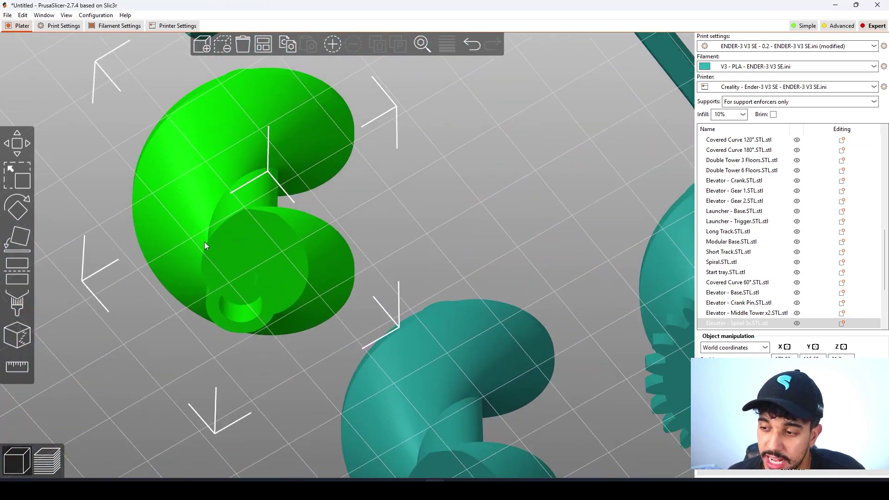
scroll(358, 274, down, 7)
drag(422, 204, 416, 255)
scroll(371, 237, down, 5)
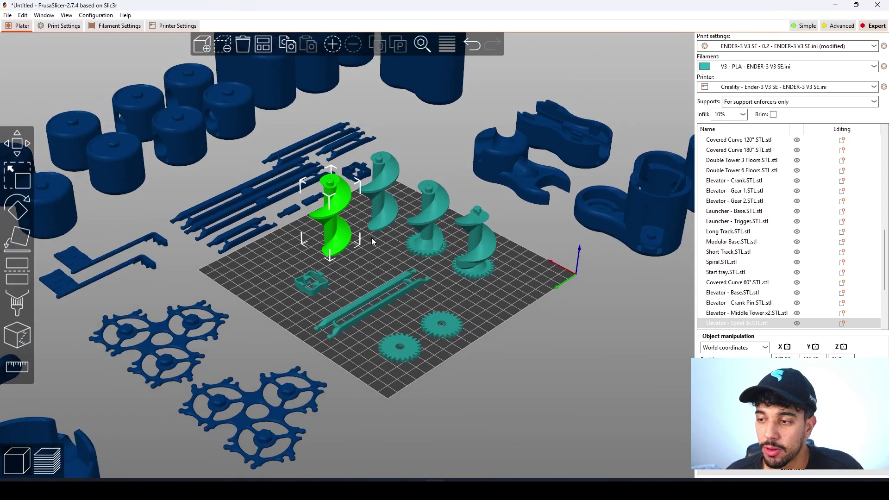
middle_drag(376, 263, 376, 270)
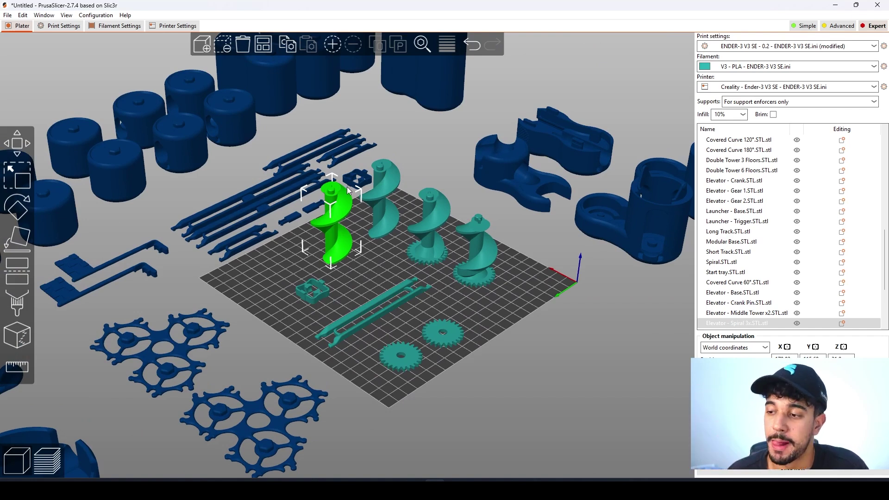
scroll(351, 265, down, 2)
scroll(423, 301, down, 3)
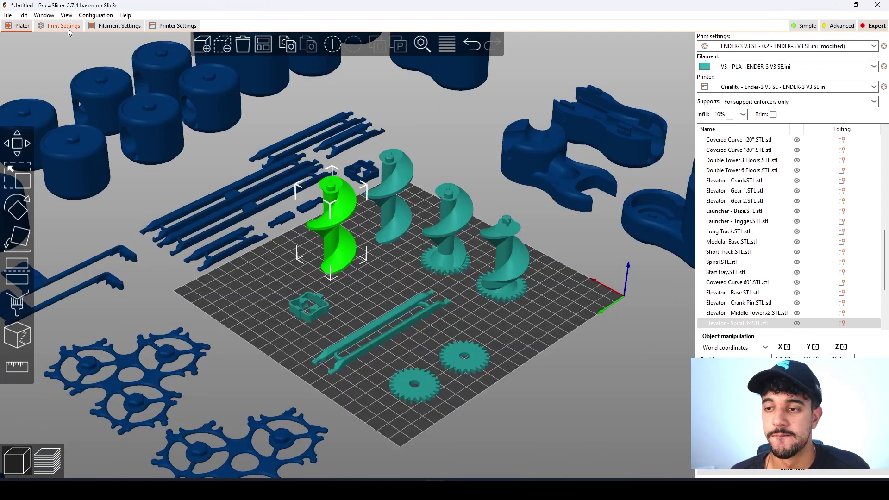
Turn off support material generation in the print settings and open the speed settings.
click(60, 25)
click(38, 78)
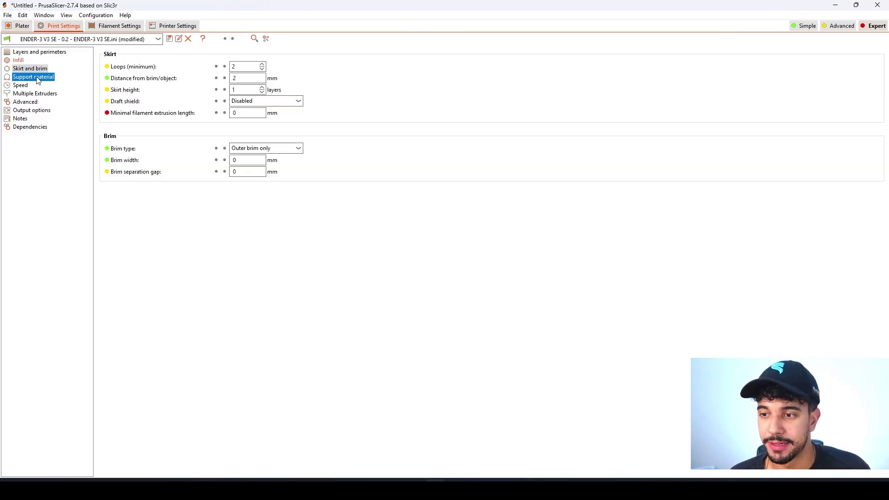
click(233, 66)
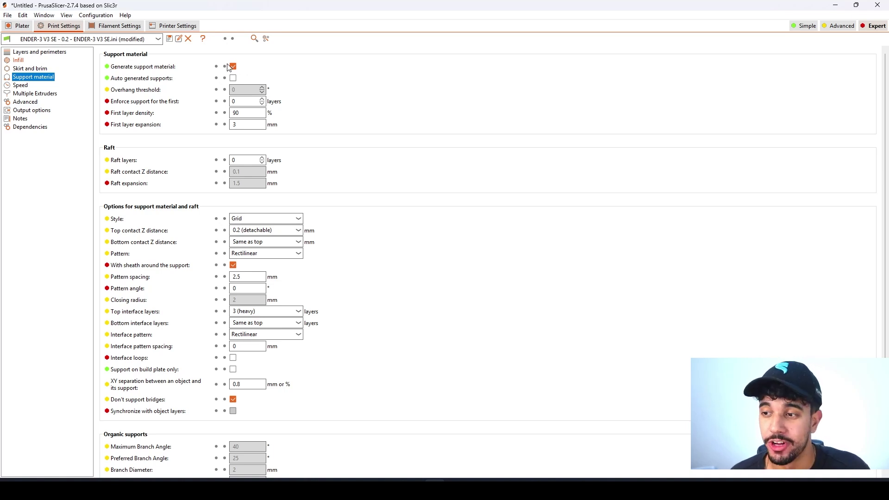
click(235, 68)
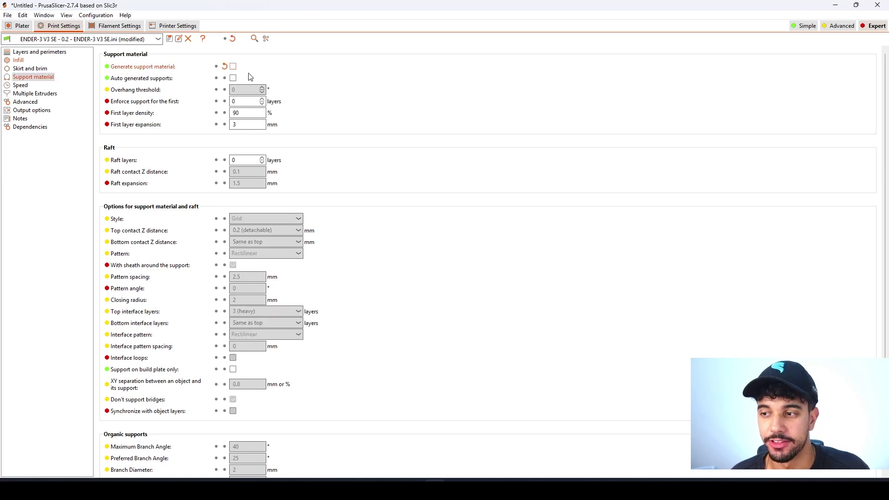
click(20, 85)
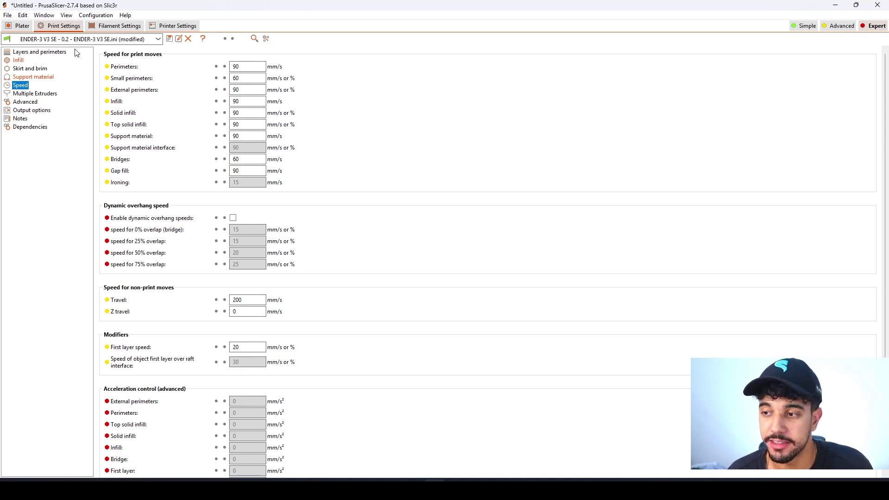
Return to the build plate and look over the spirals, gears and track piece together with the parts around the bed.
click(20, 28)
scroll(289, 262, up, 3)
scroll(483, 360, down, 4)
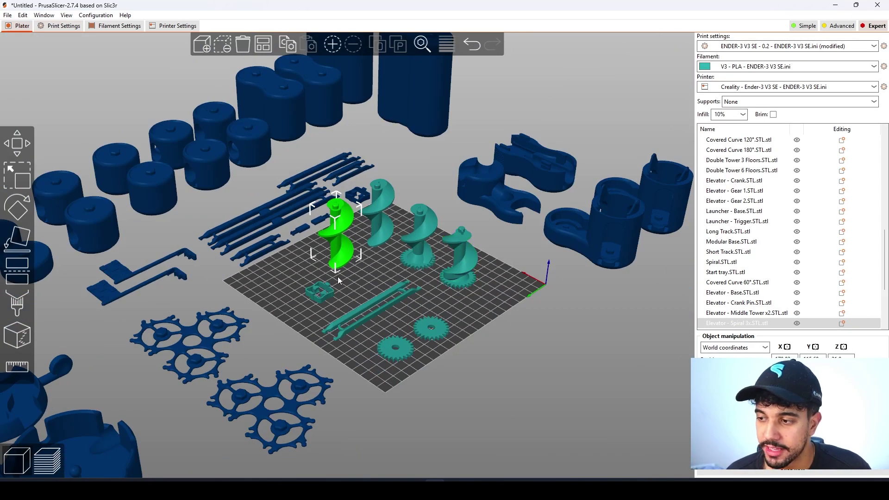
scroll(490, 318, down, 3)
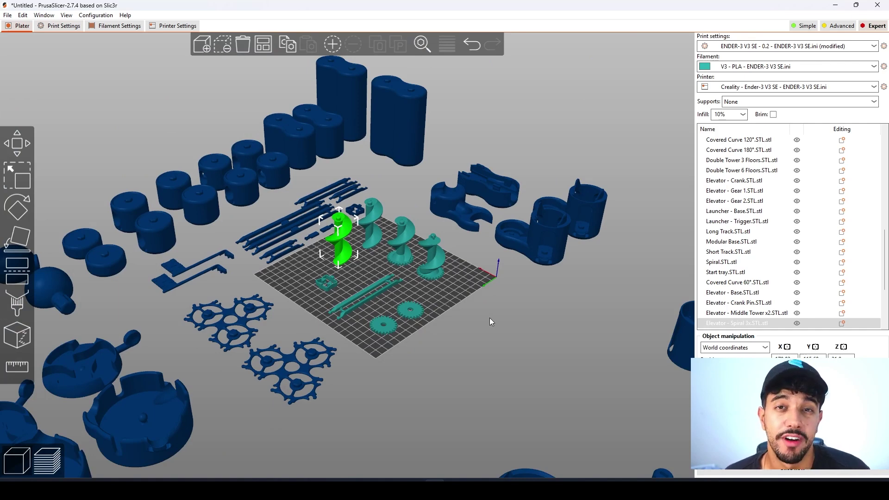
scroll(490, 318, up, 4)
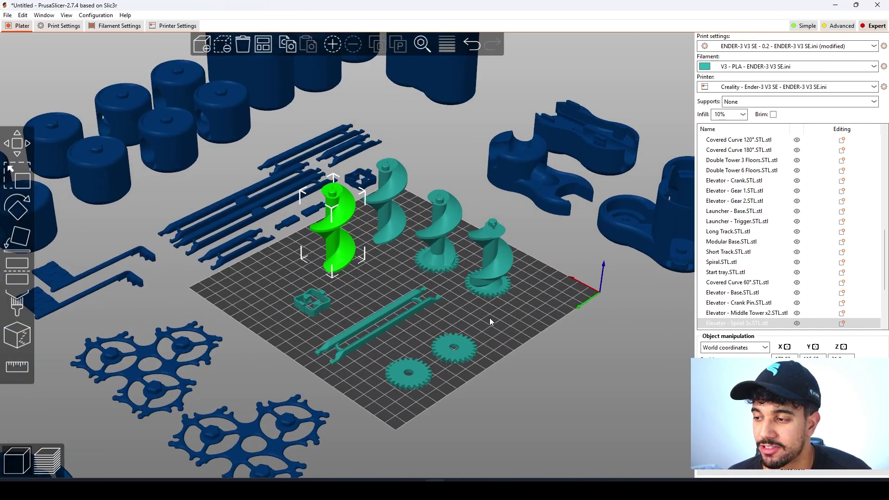
scroll(527, 312, down, 3)
right_drag(527, 312, 490, 294)
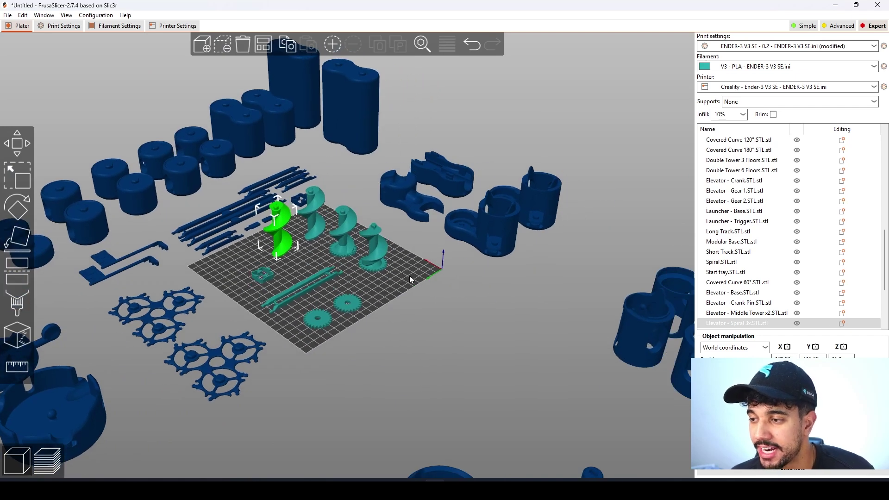
right_drag(402, 273, 423, 278)
Set the small perimeters print speed to 50 mm/s.
click(53, 27)
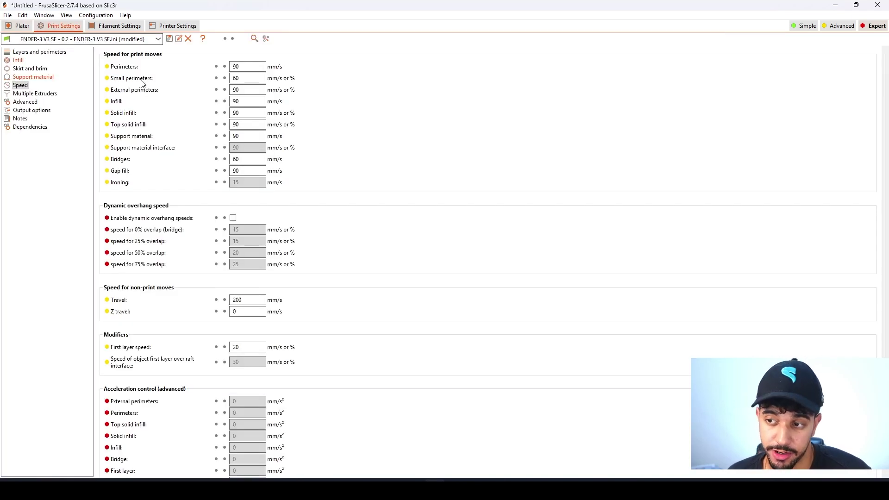
mouse_move(234, 80)
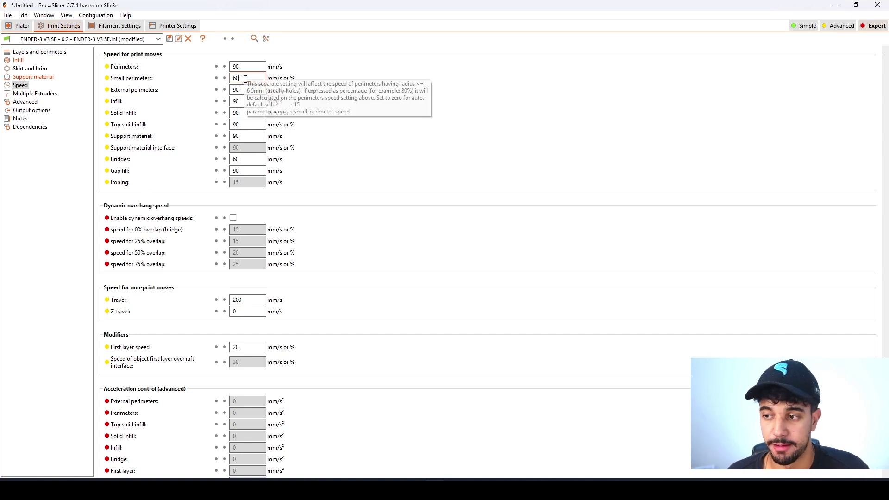
text(50)
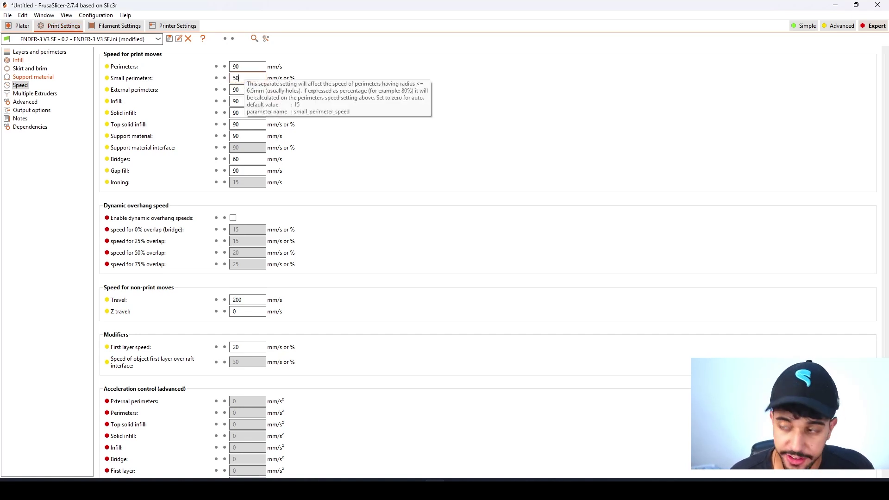
Go back to the build plate and examine the narrow pegs and stems of the two geared spirals up close.
click(22, 26)
scroll(433, 313, up, 10)
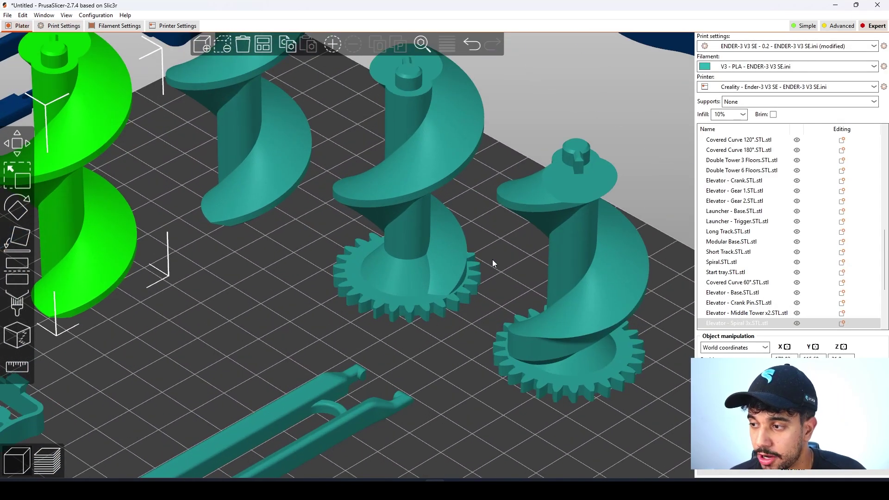
middle_drag(492, 263, 466, 271)
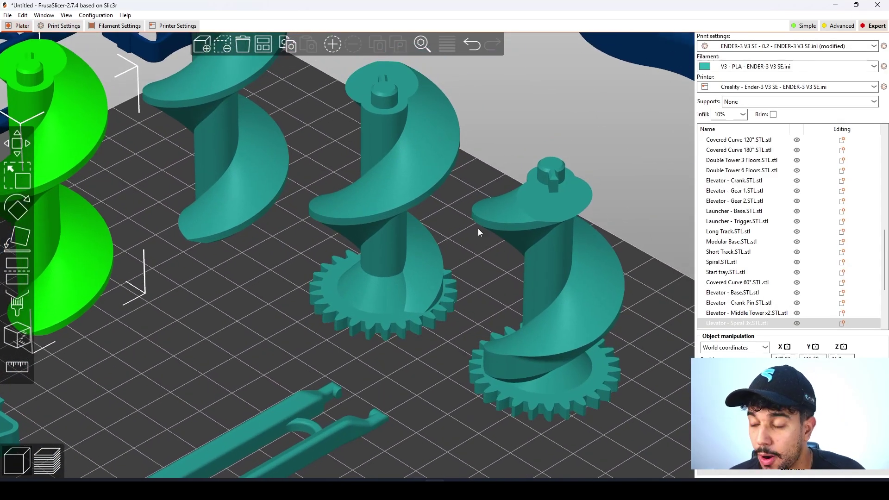
shift+click(539, 177)
scroll(538, 204, down, 10)
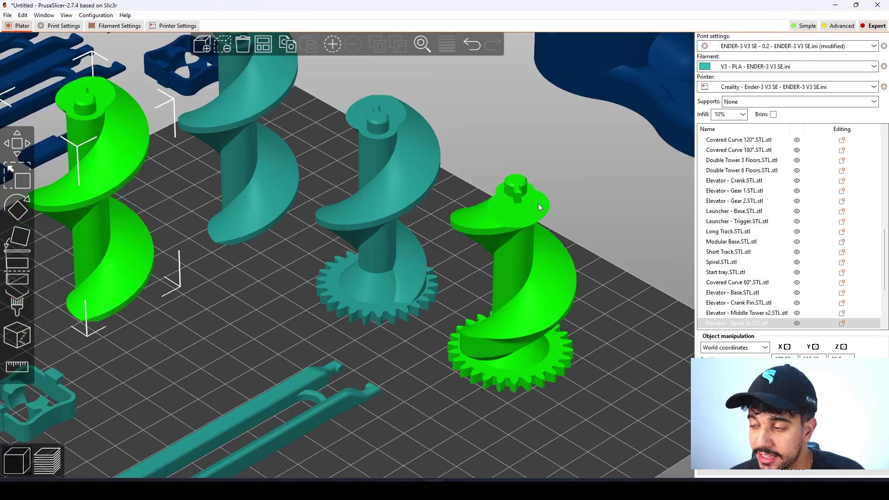
scroll(454, 340, down, 2)
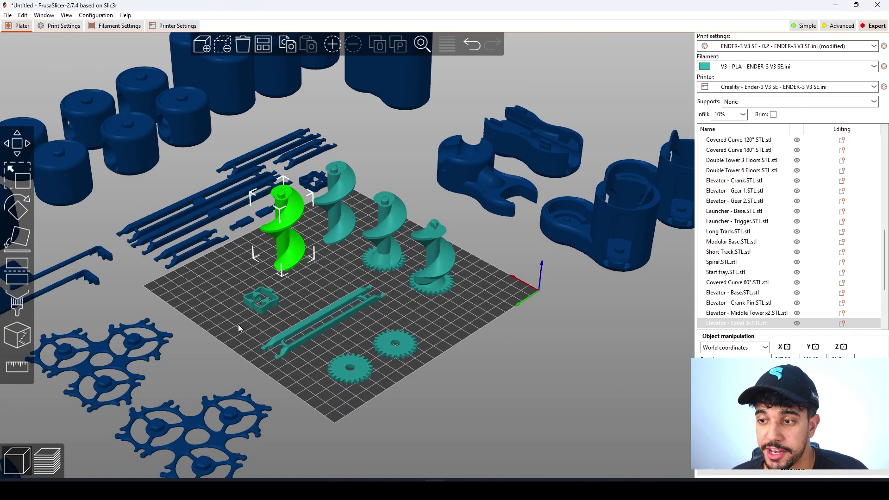
scroll(273, 277, up, 3)
scroll(280, 281, up, 1)
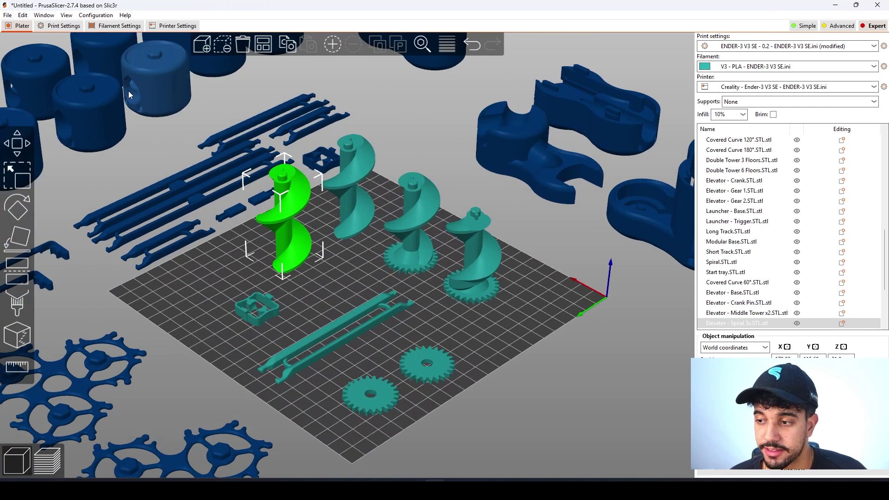
Check the print speeds in the print settings, and survey all the parts on and around the bed.
click(63, 26)
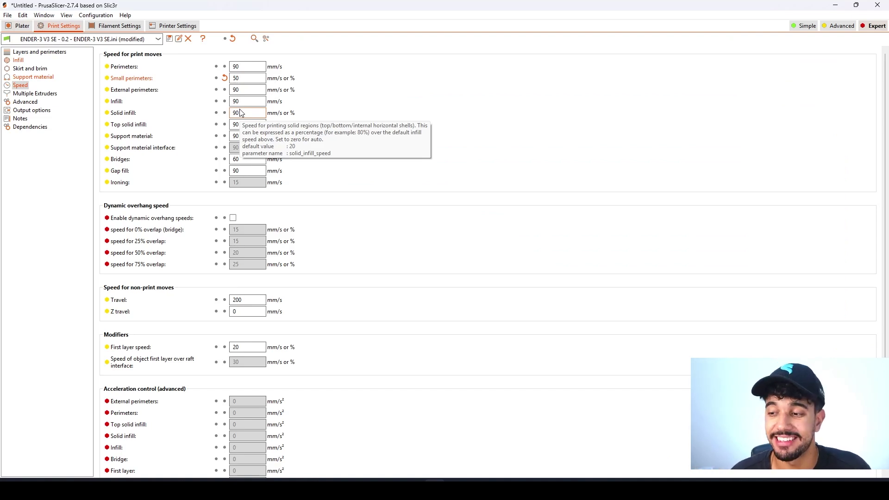
click(19, 26)
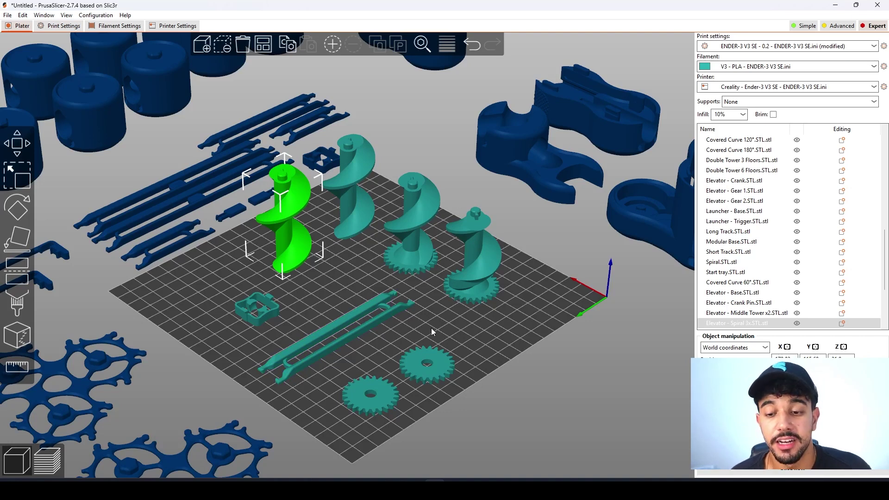
scroll(437, 325, down, 10)
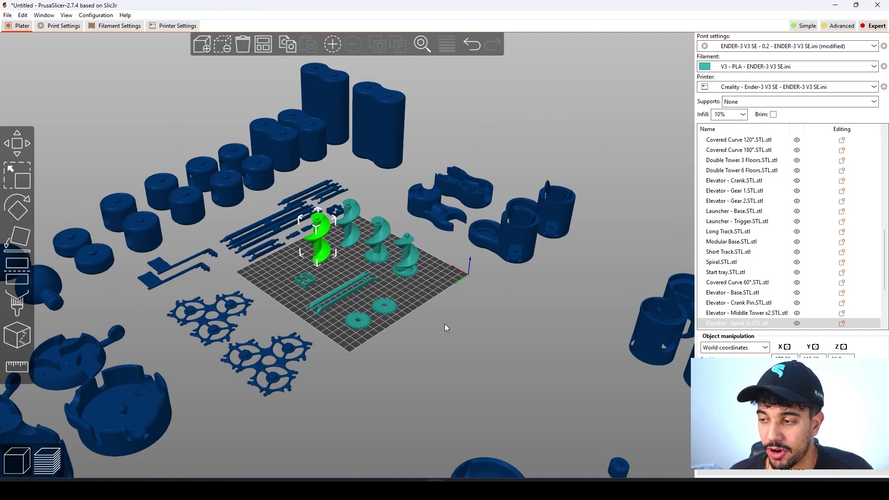
right_drag(465, 325, 393, 207)
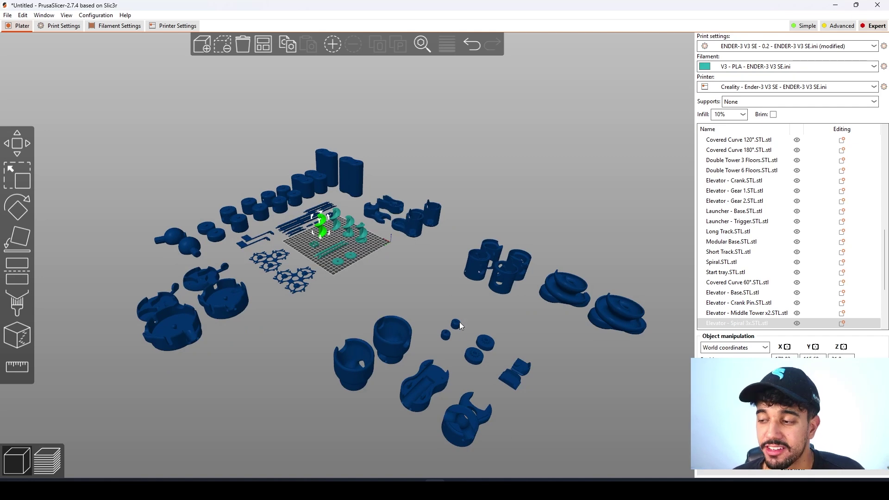
right_drag(585, 361, 399, 208)
right_drag(309, 264, 338, 292)
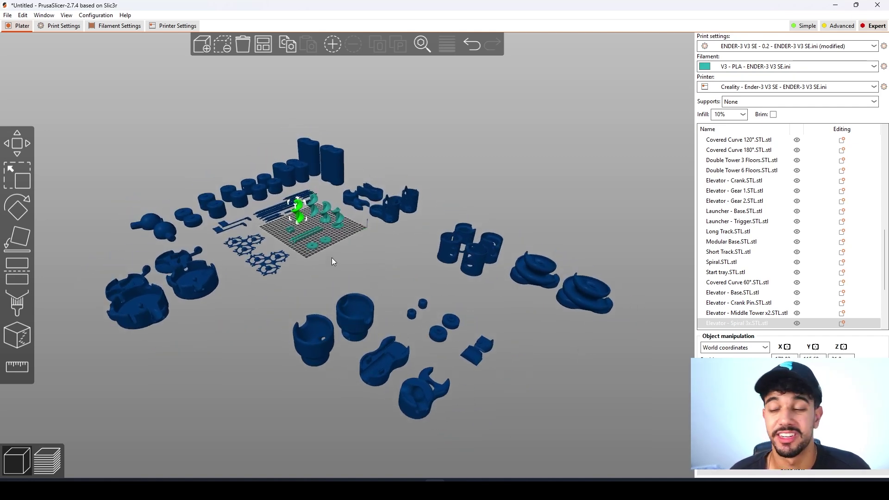
scroll(331, 258, up, 6)
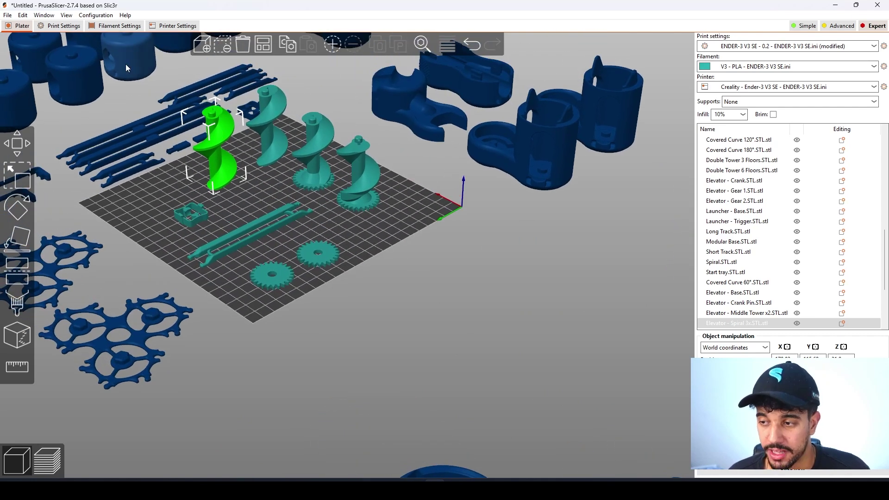
Review the speed, layers and perimeters, and infill pages of the print settings, comparing them with the parts on the bed.
click(60, 25)
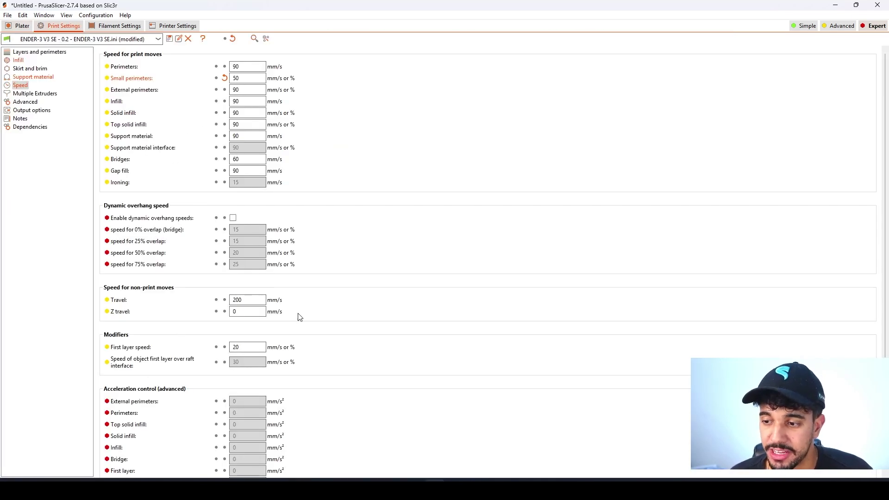
click(18, 25)
scroll(343, 314, down, 4)
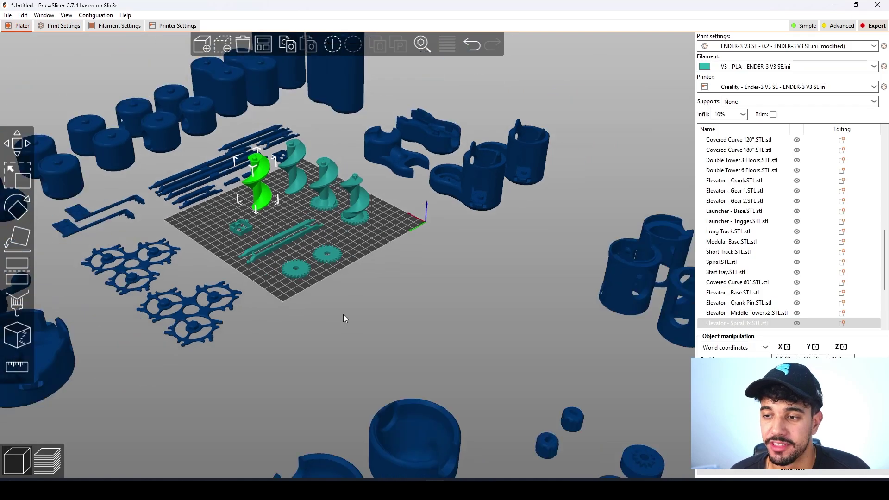
scroll(357, 240, up, 2)
click(70, 26)
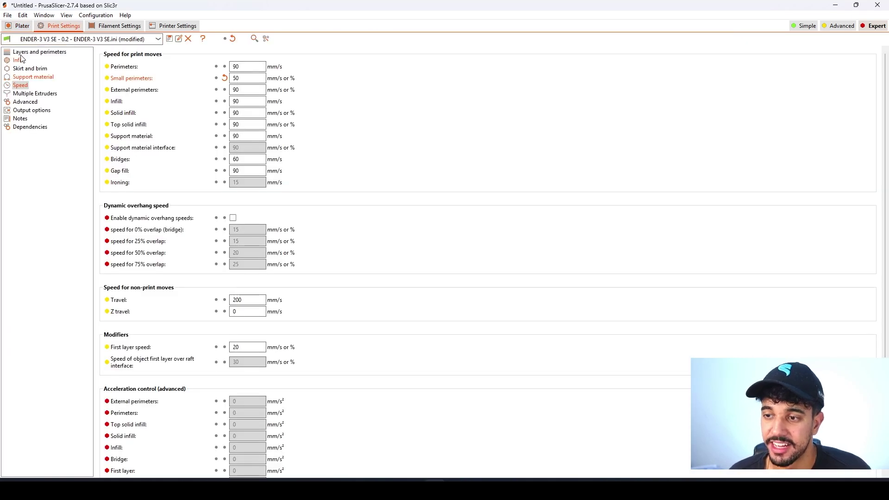
click(24, 52)
click(18, 61)
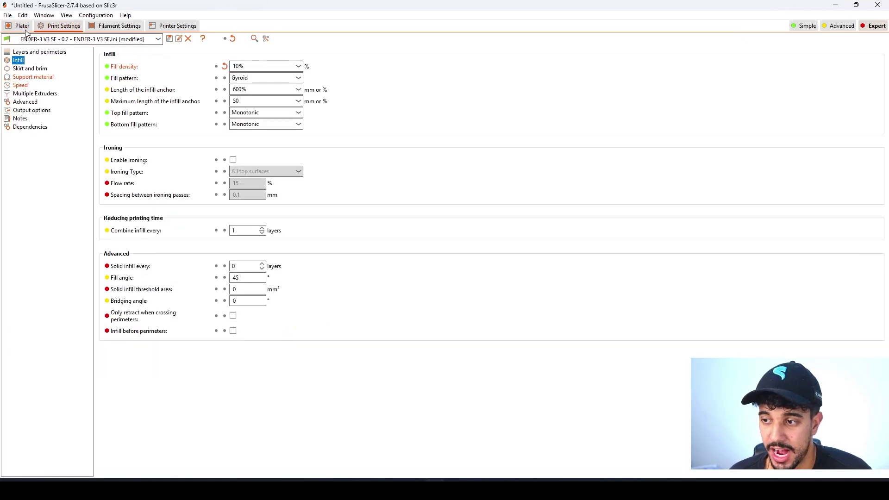
Return to the build plate and view the full set of parts, finishing on the arranged bed up close.
click(18, 25)
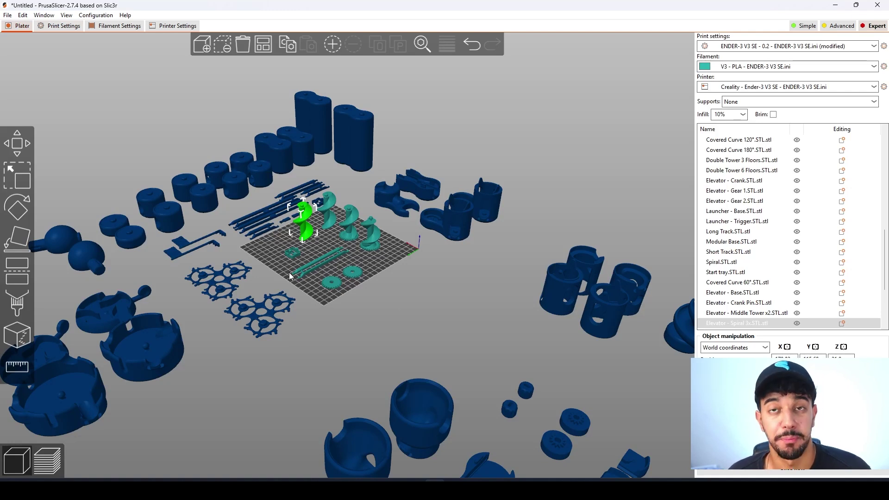
scroll(290, 276, down, 2)
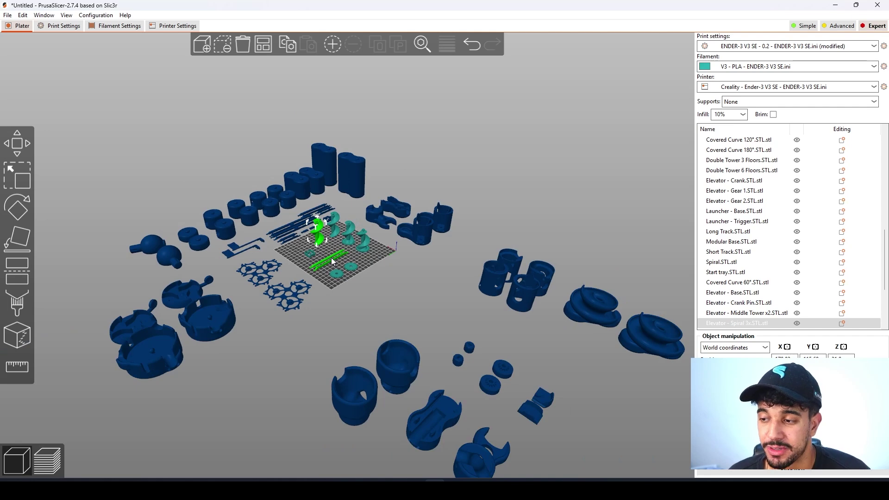
scroll(332, 262, up, 5)
middle_drag(425, 306, 593, 478)
middle_drag(324, 205, 506, 346)
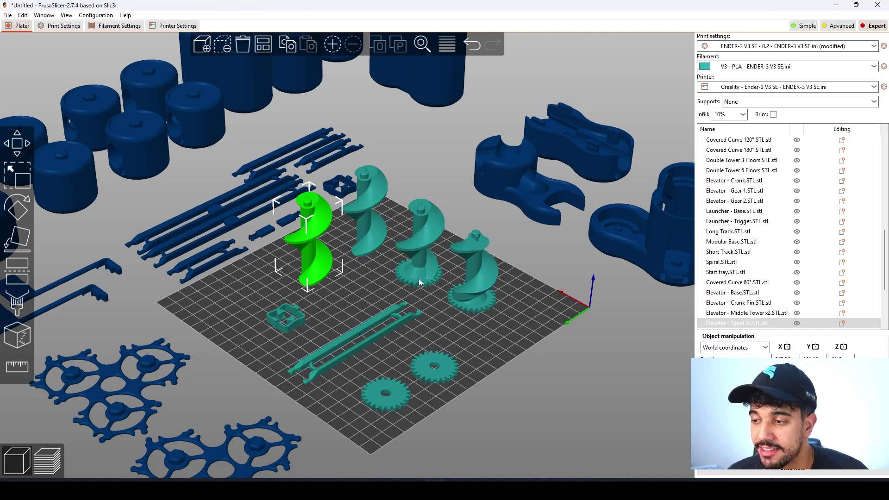
Examine the four spirals, the track, the clip and the two gears on the bed from close up and further back.
scroll(414, 365, up, 3)
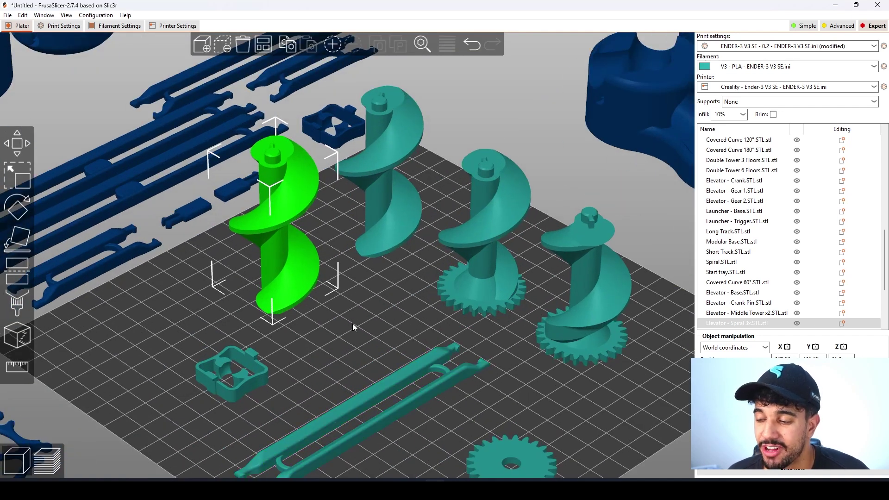
scroll(386, 343, down, 2)
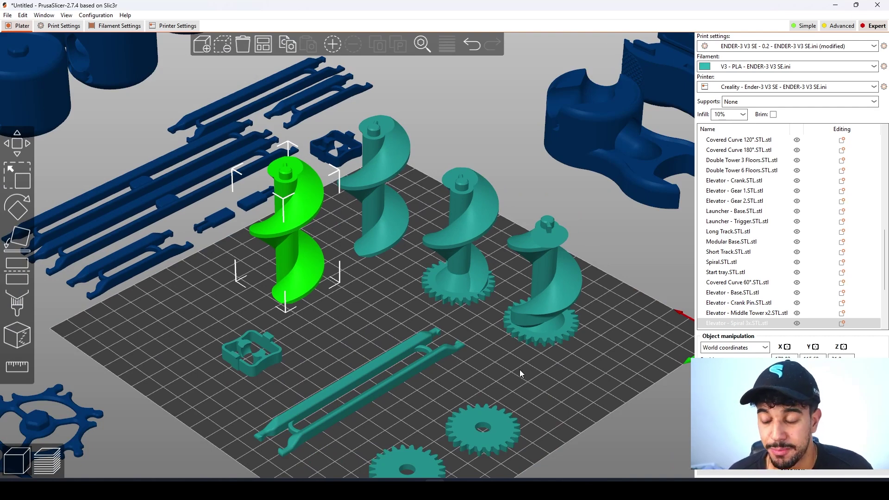
scroll(523, 376, down, 1)
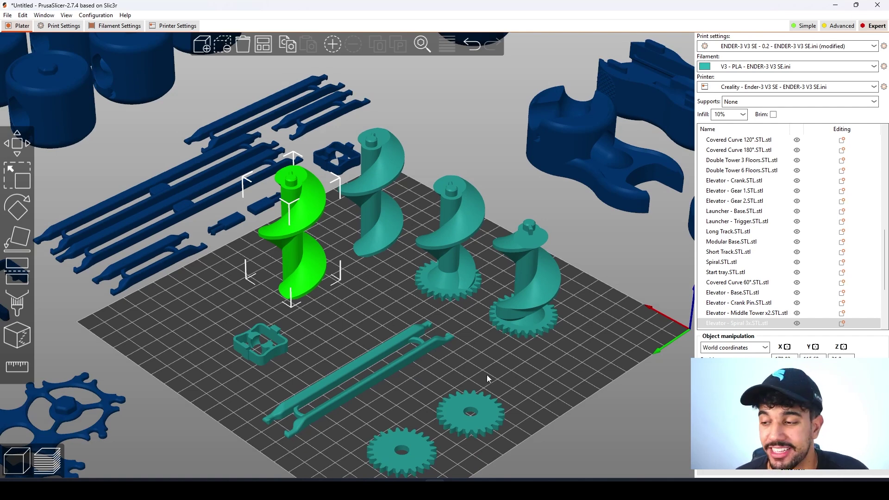
scroll(488, 374, down, 1)
scroll(529, 371, up, 2)
scroll(528, 370, down, 3)
middle_drag(378, 282, 394, 288)
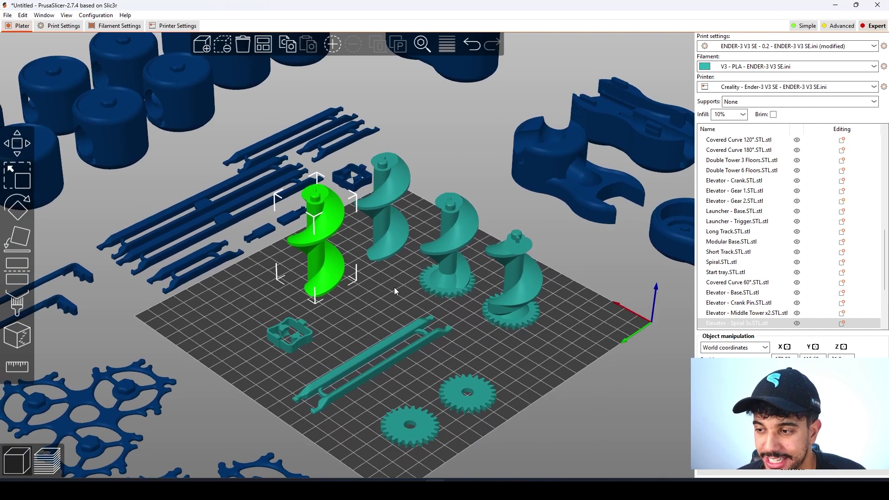
Pick out the small crank pin and maze clip beside the bed, and survey the parts around it from another angle.
click(258, 227)
click(290, 215)
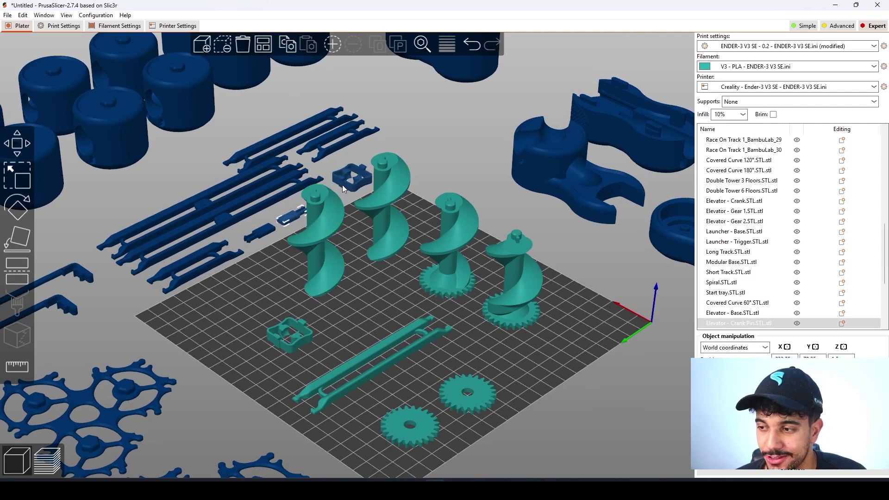
click(344, 184)
scroll(375, 204, down, 5)
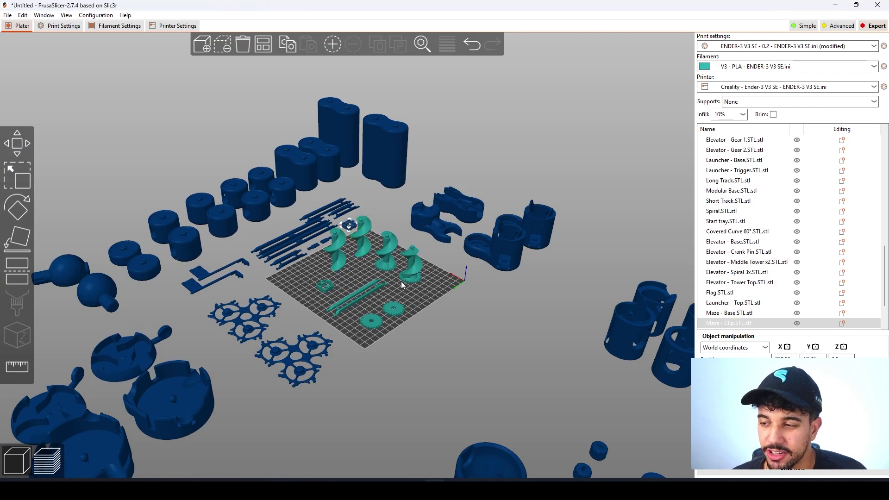
scroll(456, 320, up, 1)
drag(458, 315, 451, 289)
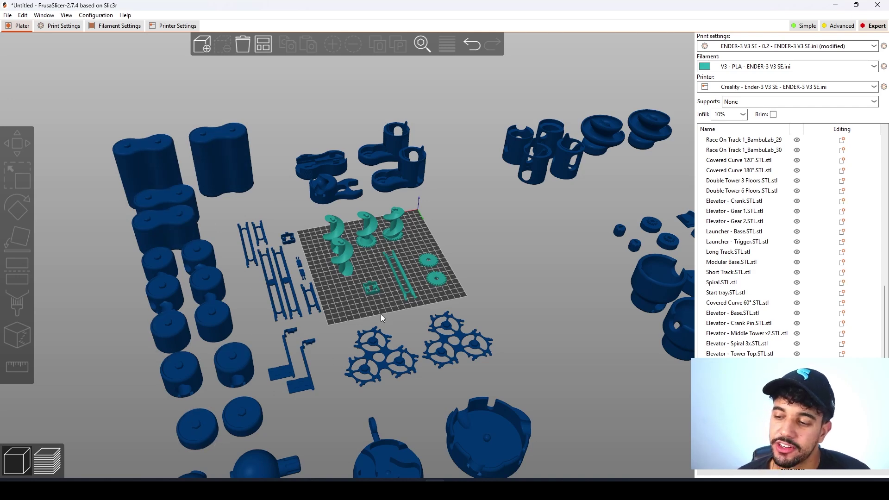
scroll(399, 302, up, 4)
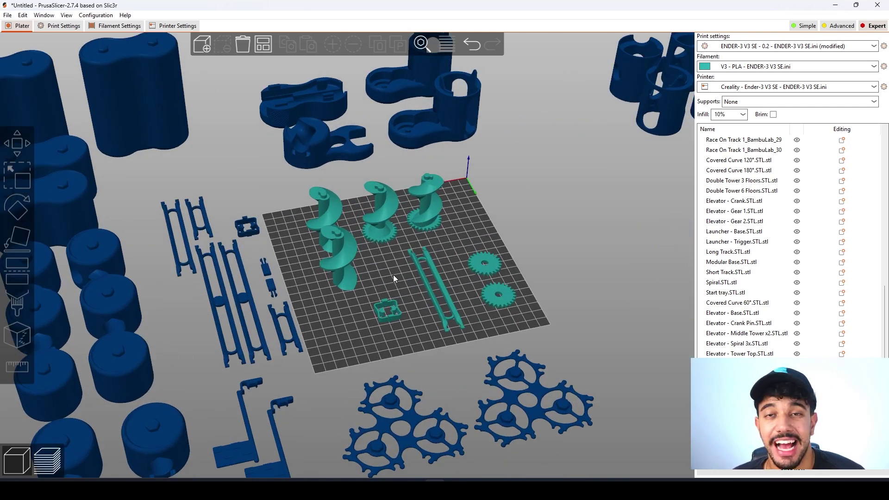
Show the sliced preview of the bed with all layers and inspect the spirals by feature type.
key(Tab)
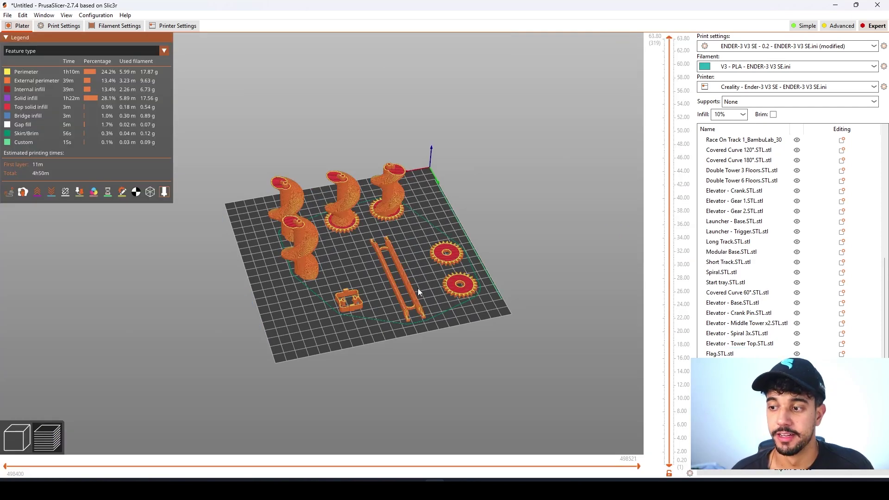
drag(669, 38, 607, 7)
scroll(343, 167, up, 5)
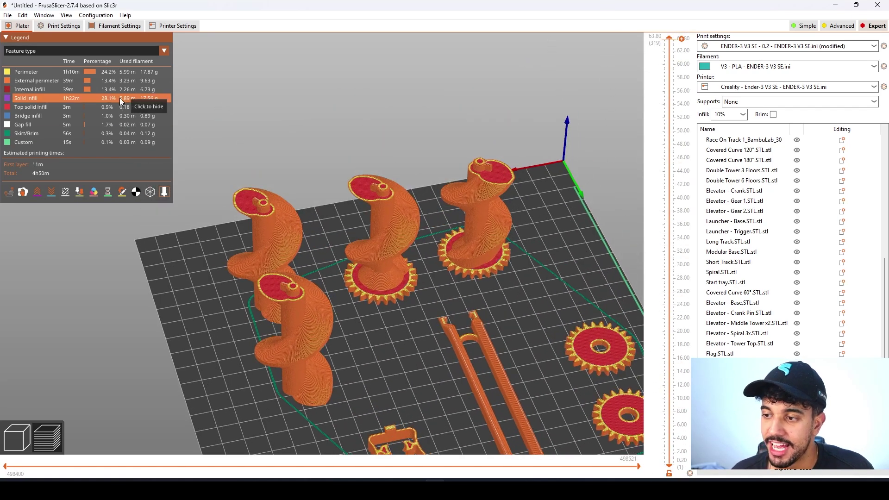
Colour the sliced preview by Speed to examine the pegs on top of the spirals, and return it to Feature type.
click(117, 48)
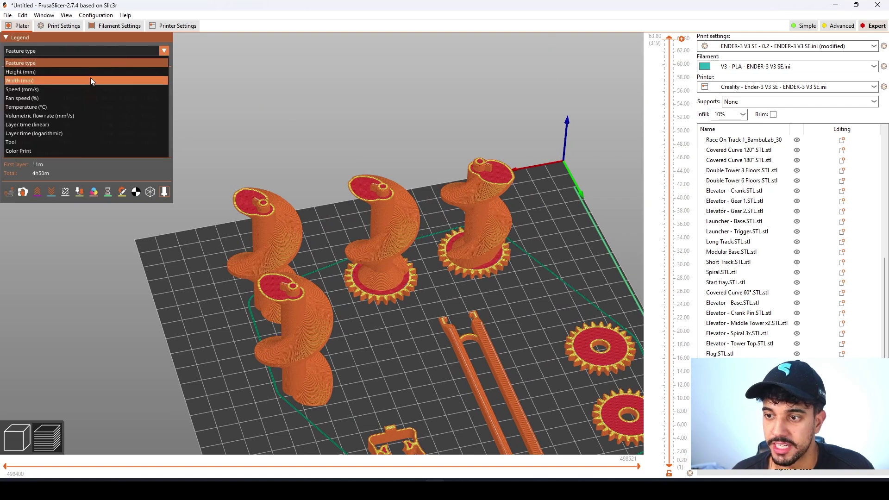
click(80, 91)
middle_drag(476, 288, 301, 132)
middle_drag(206, 141, 404, 273)
scroll(401, 266, up, 5)
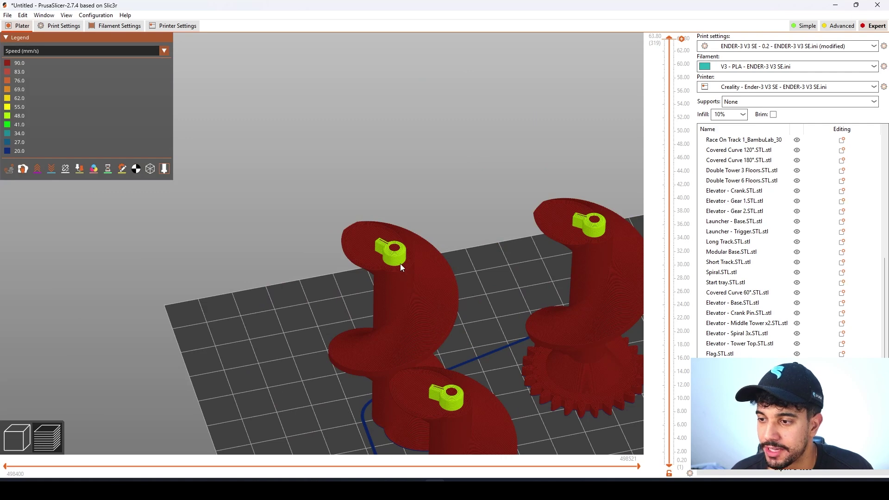
scroll(390, 251, down, 6)
scroll(510, 309, down, 2)
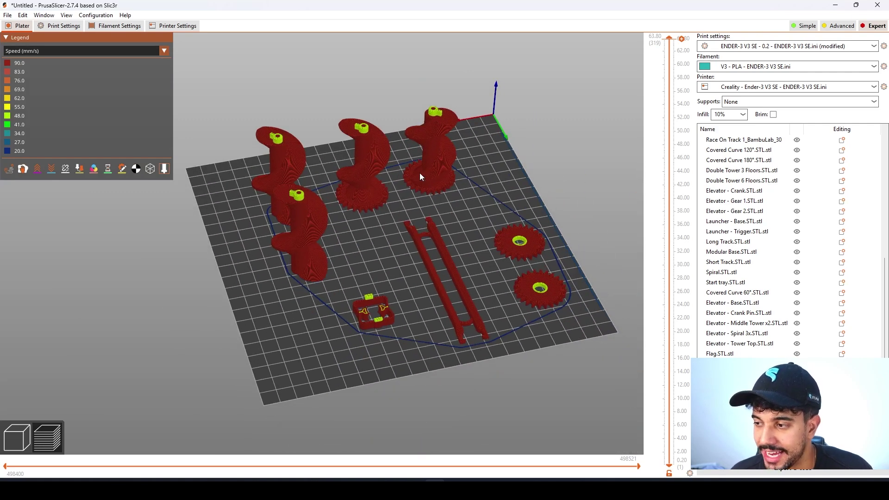
click(77, 51)
click(79, 62)
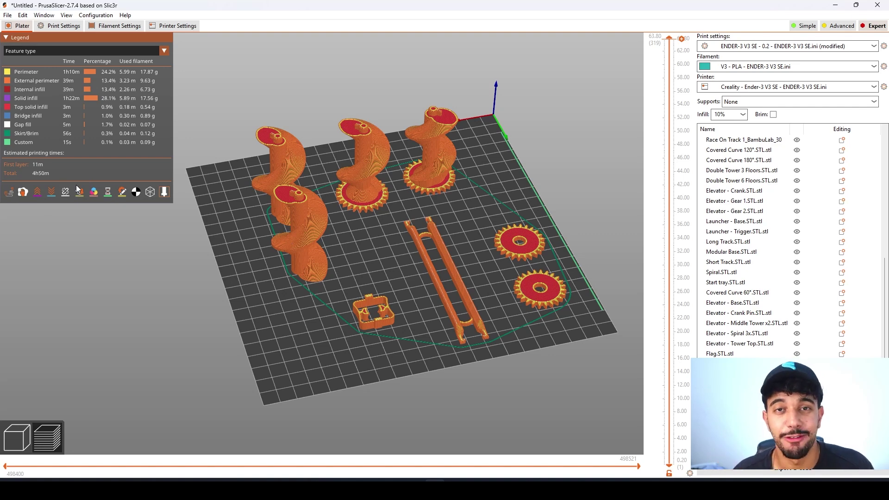
Return to the 3D editor view, dismiss the print area warning, and survey the full set of parts around the bed.
click(19, 438)
scroll(471, 318, down, 5)
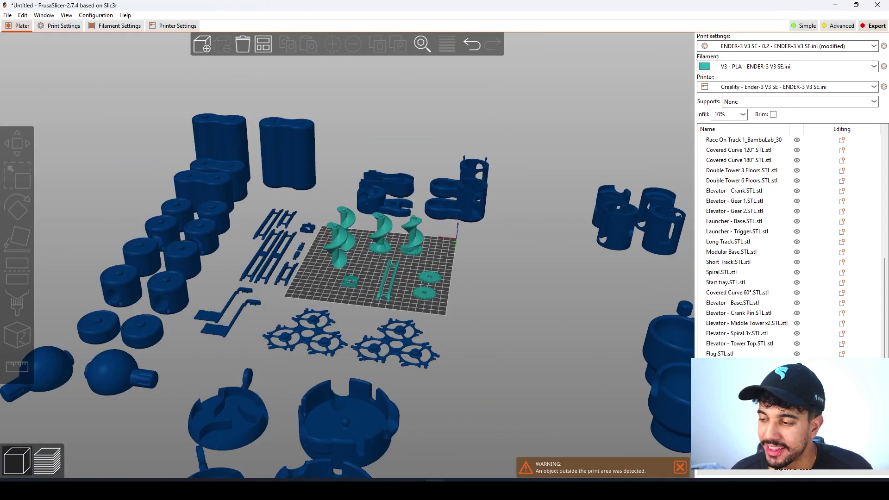
click(680, 468)
scroll(576, 394, down, 3)
drag(576, 393, 382, 274)
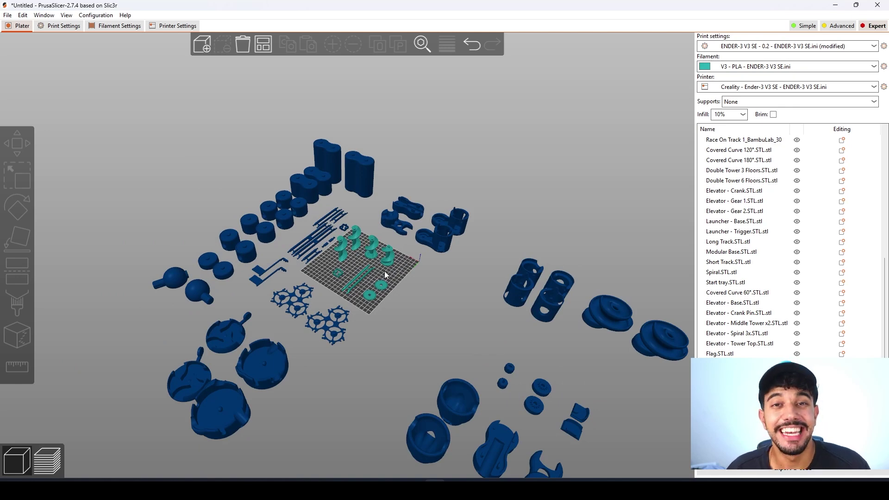
scroll(429, 265, down, 2)
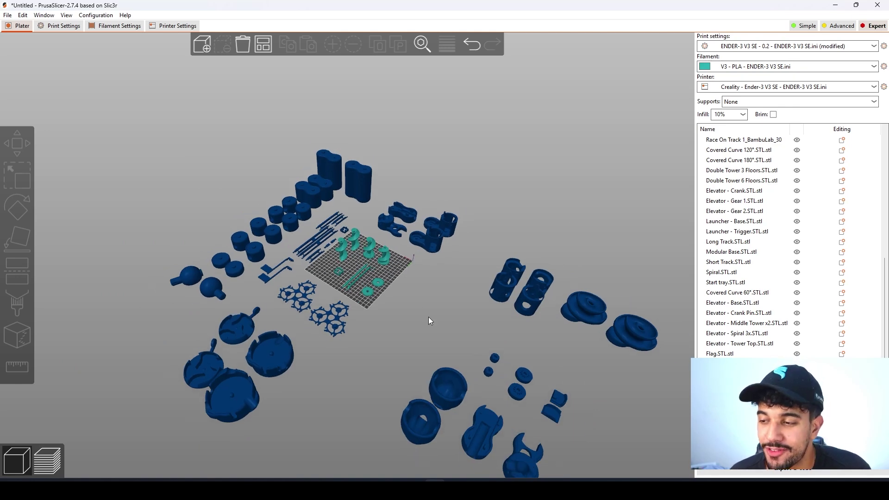
scroll(402, 271, up, 2)
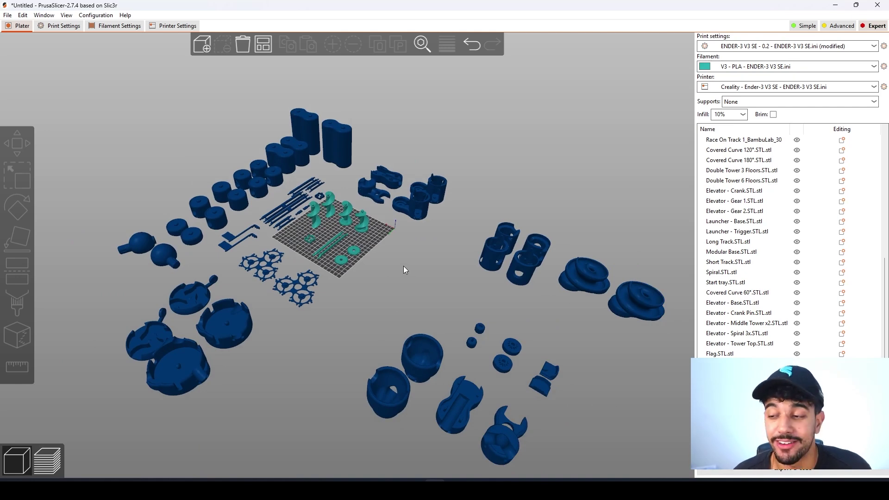
drag(404, 266, 420, 239)
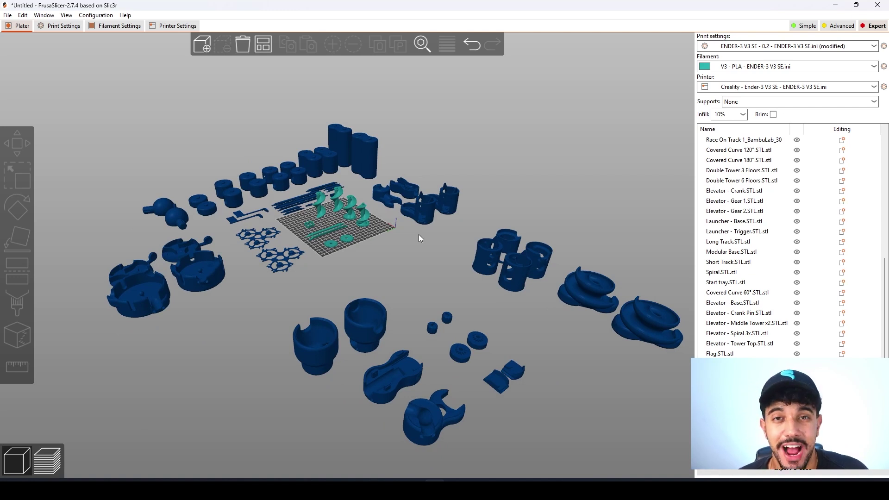